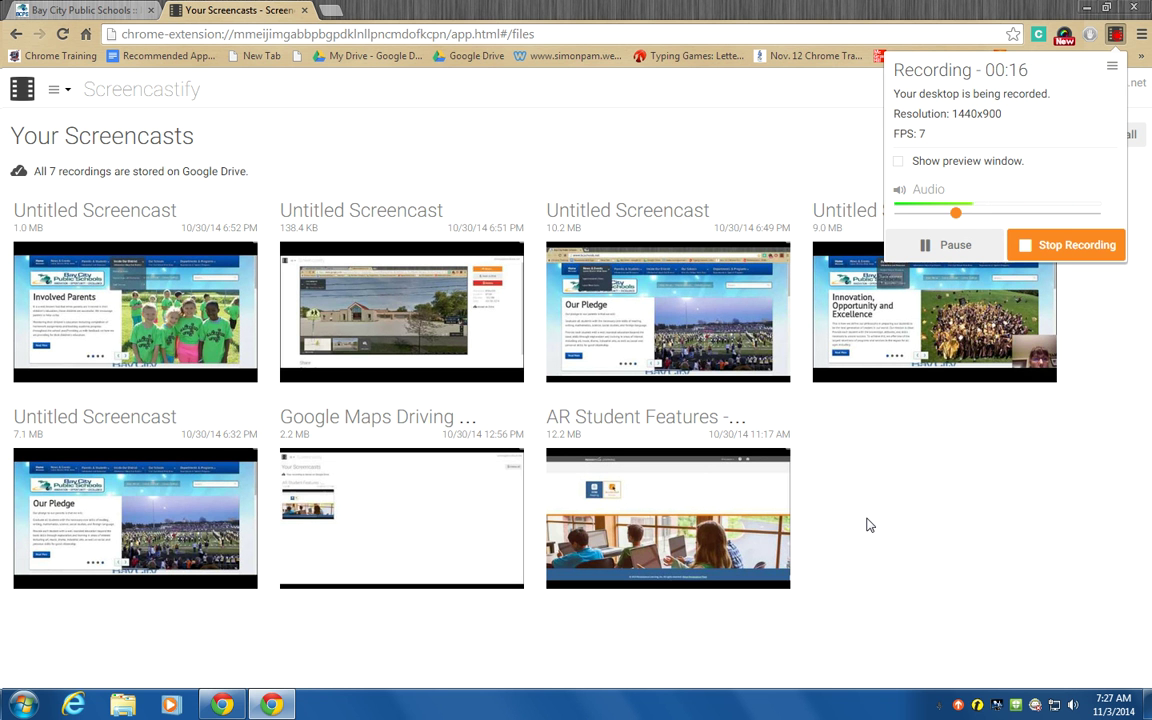
Open a new browser tab, dismissing the Screencastify recording popup.
{"action": "left_click", "coordinate": [331, 12]}
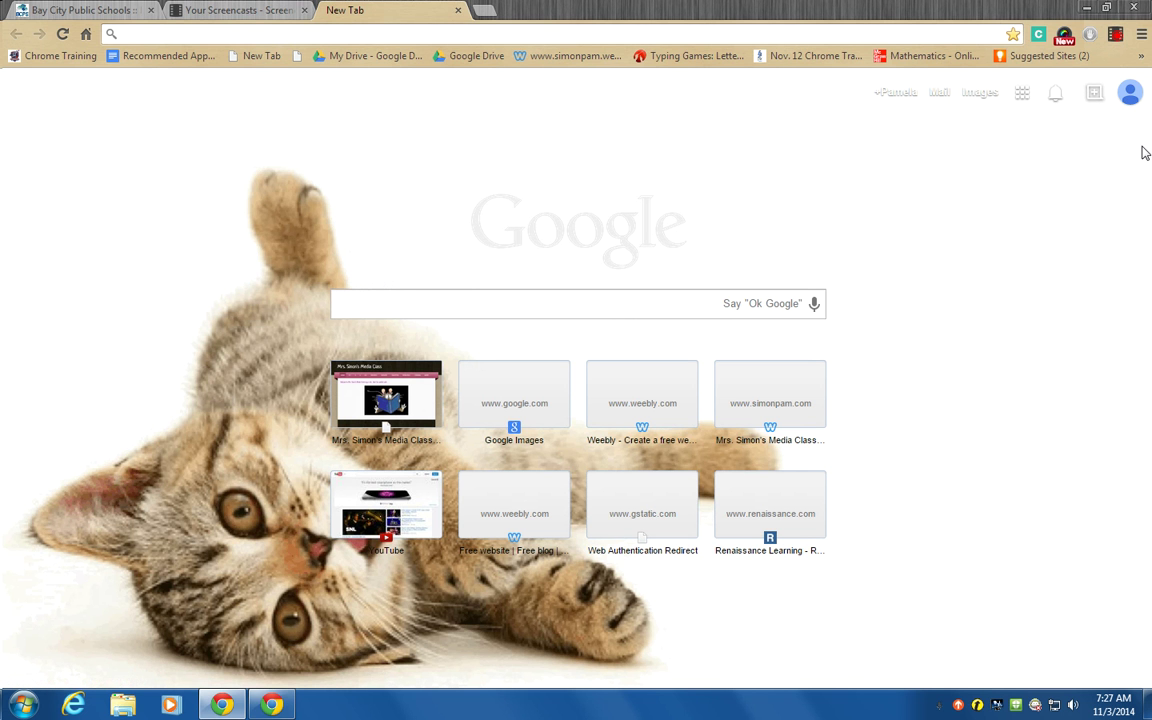
Launch Google Maps from the Google apps grid's More section.
{"action": "left_click", "coordinate": [1022, 93]}
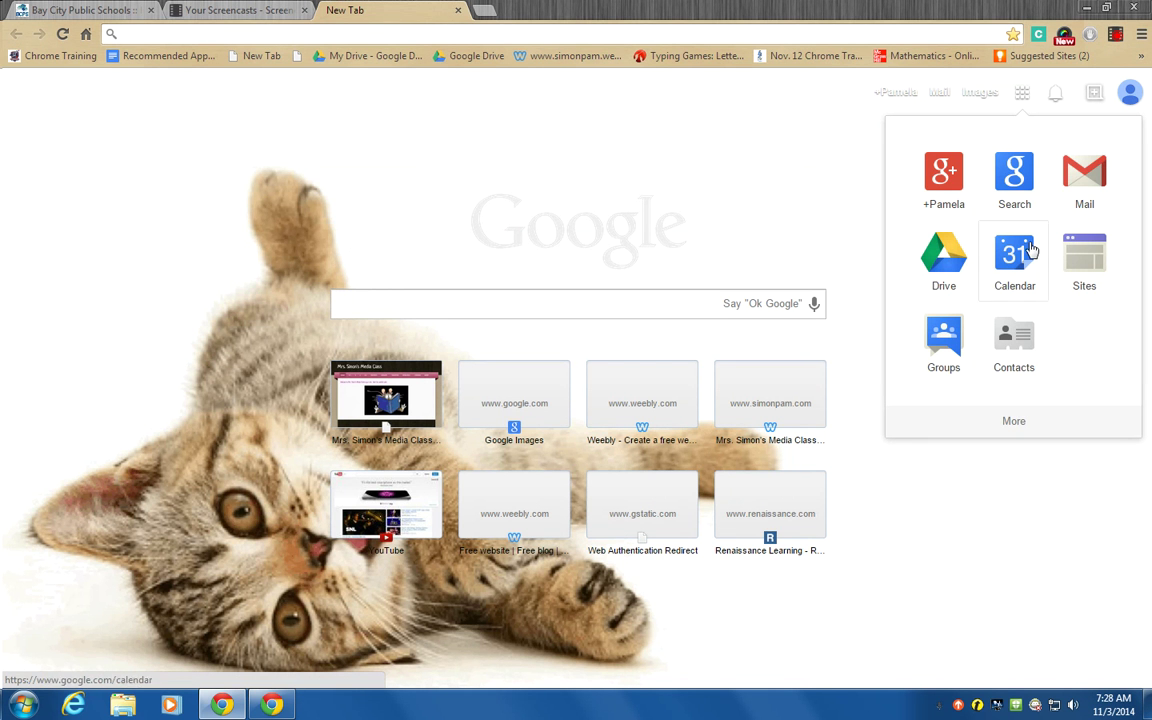
{"action": "left_click", "coordinate": [1013, 423]}
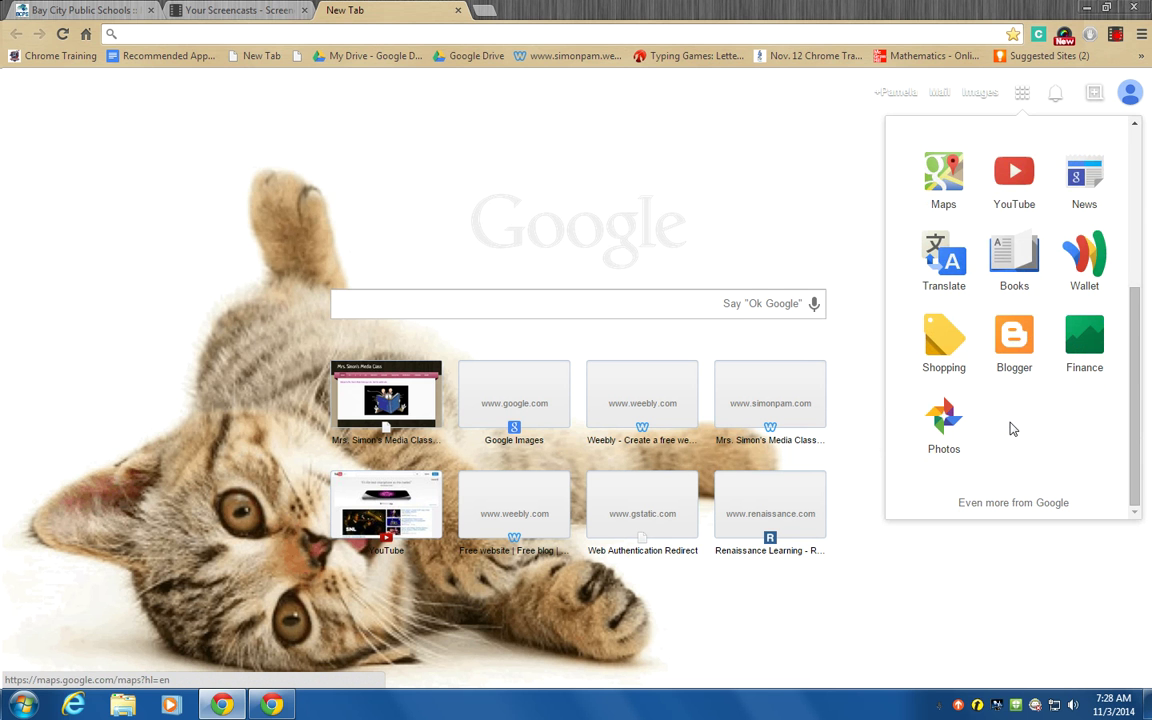
{"action": "left_click", "coordinate": [943, 180]}
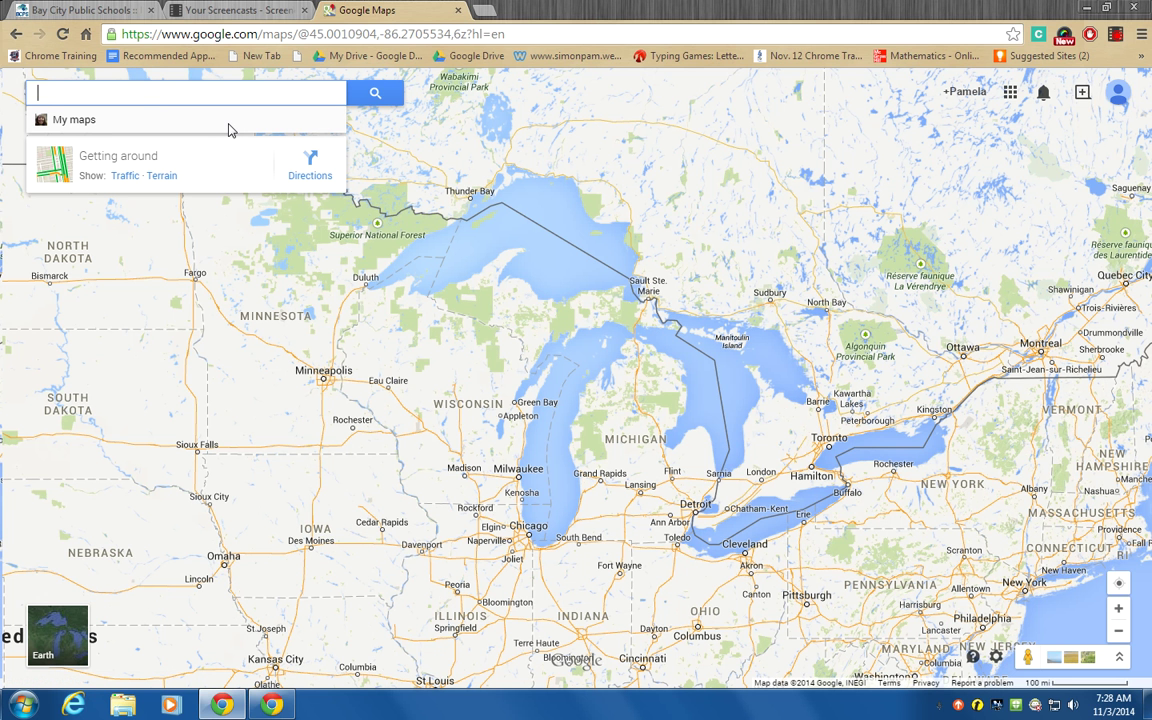
Search 'auburn element' and select Auburn Elementary School, Auburn, MI.
{"action": "type", "text": "aub"}
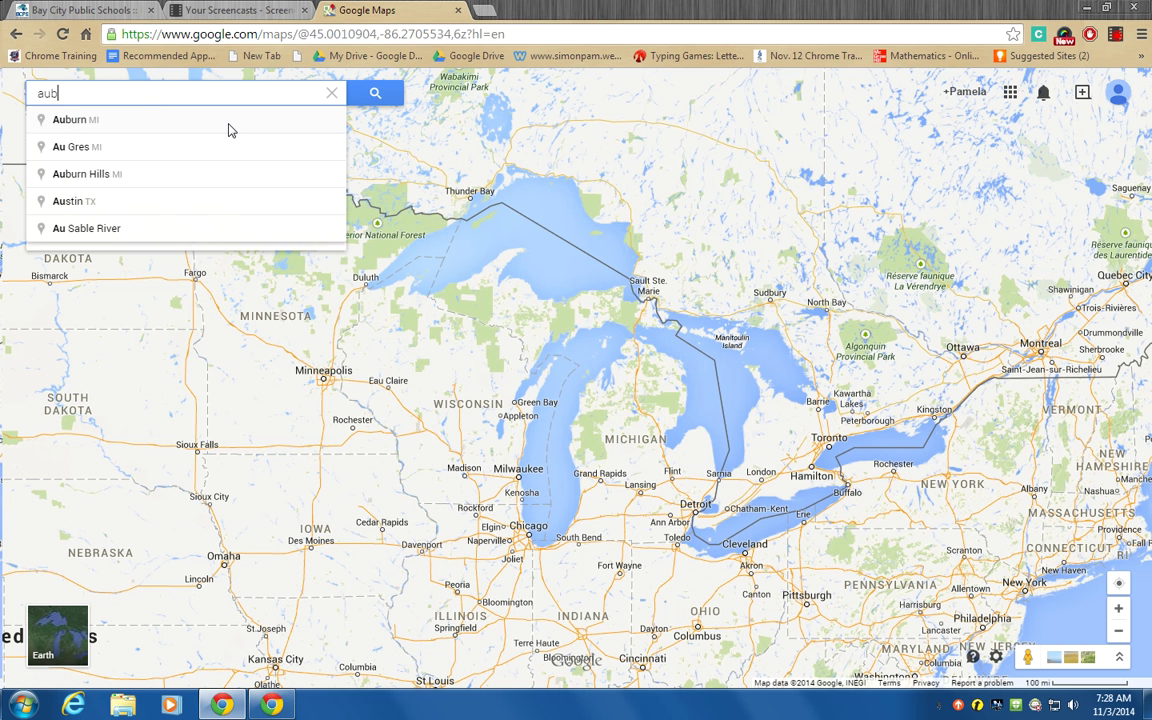
{"action": "type", "text": "urn element"}
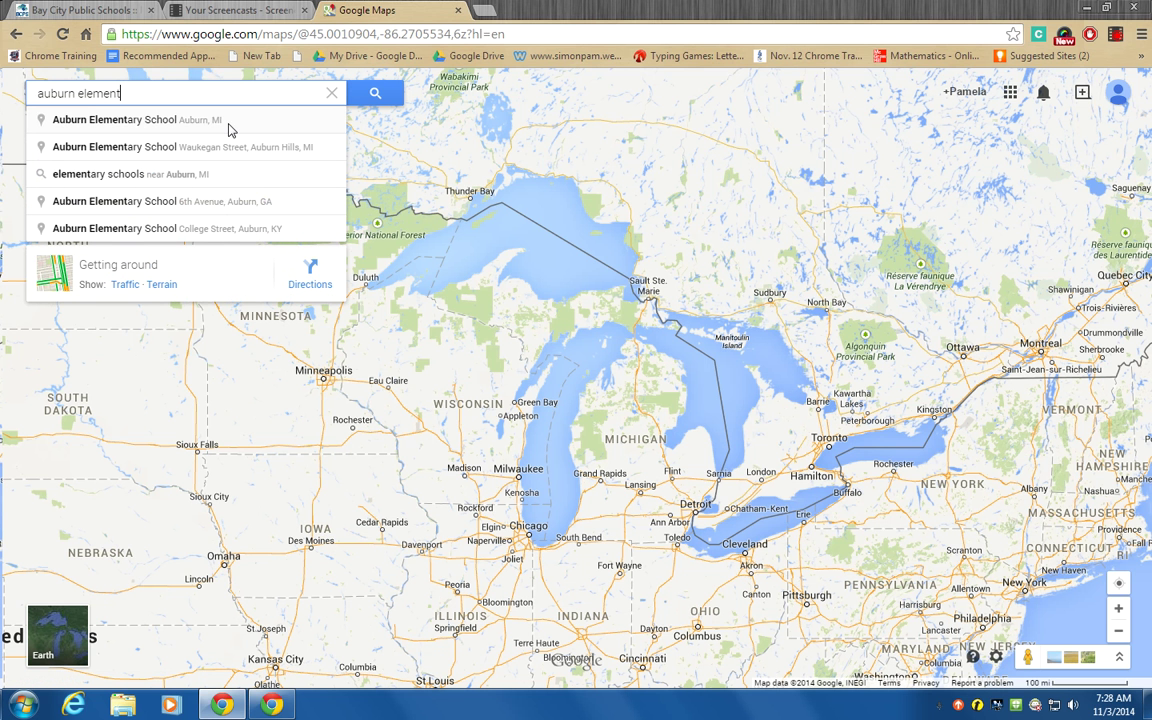
{"action": "left_click", "coordinate": [124, 121]}
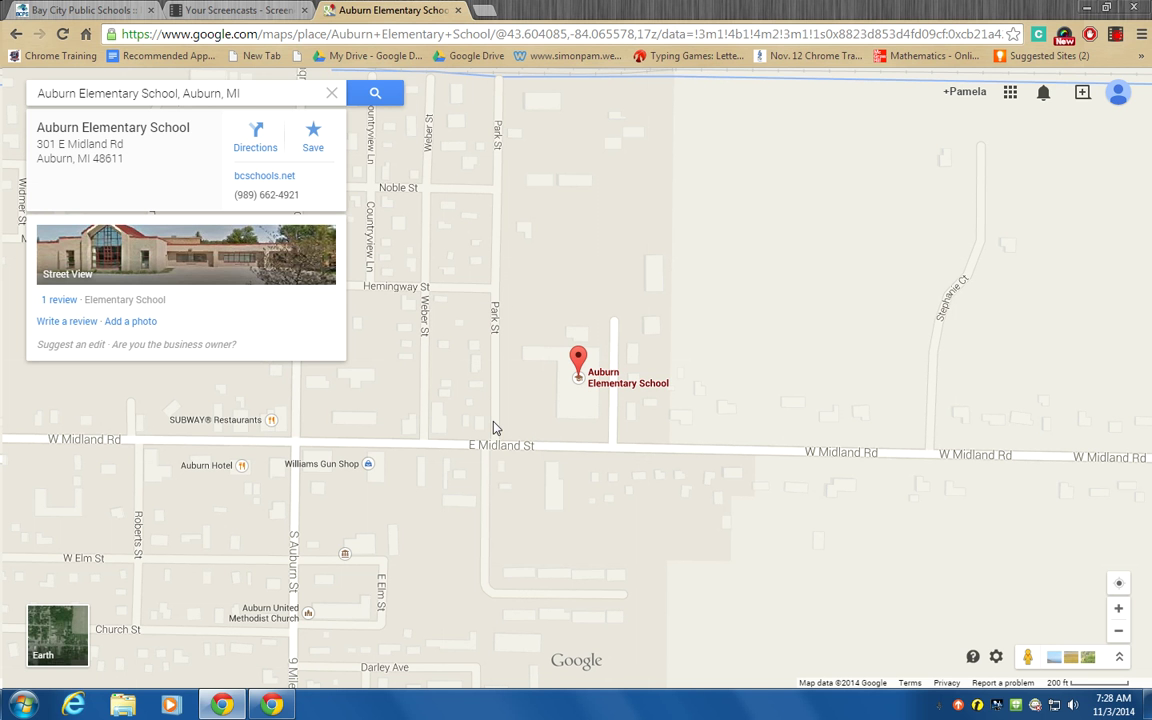
Enter Street View at 365 E Midland St, step toward the school, and rotate around.
{"action": "left_click", "coordinate": [122, 262]}
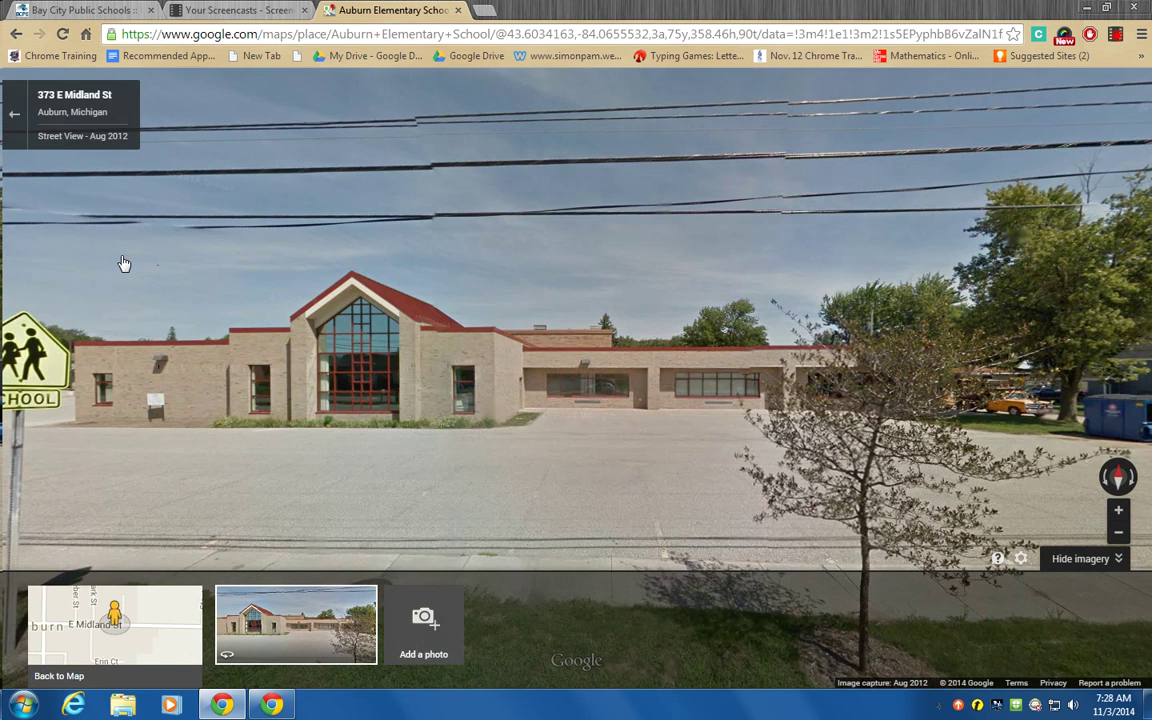
{"action": "left_click", "coordinate": [362, 393]}
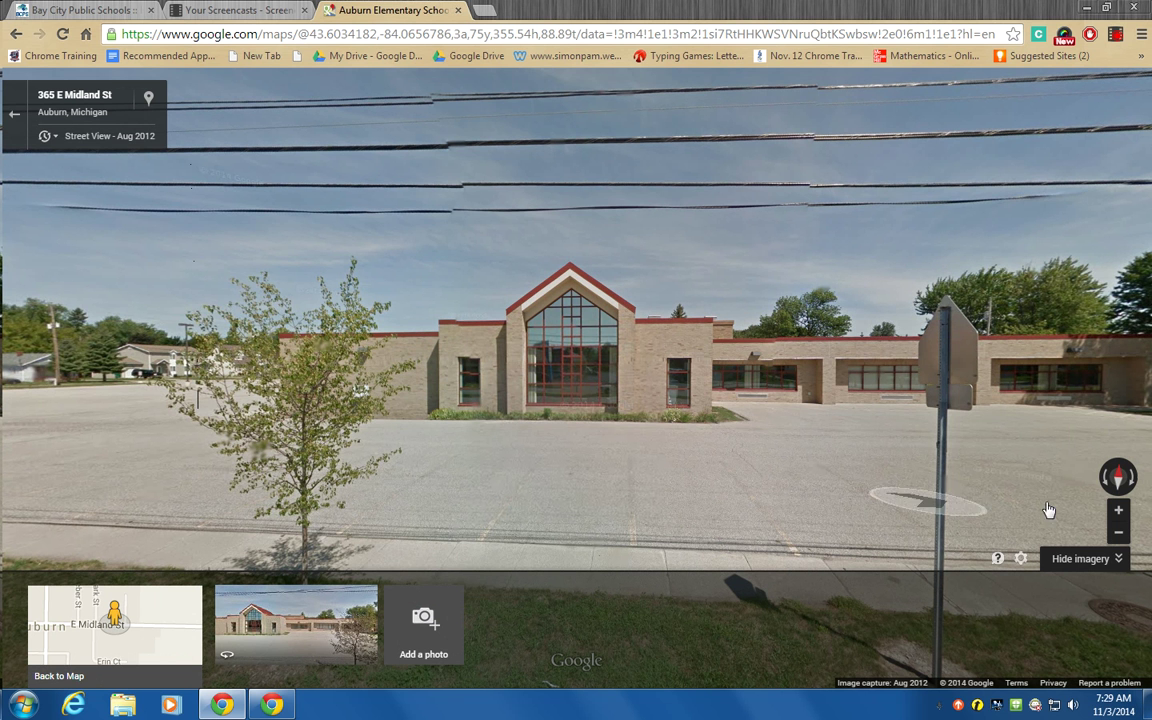
{"action": "left_click", "coordinate": [1106, 482]}
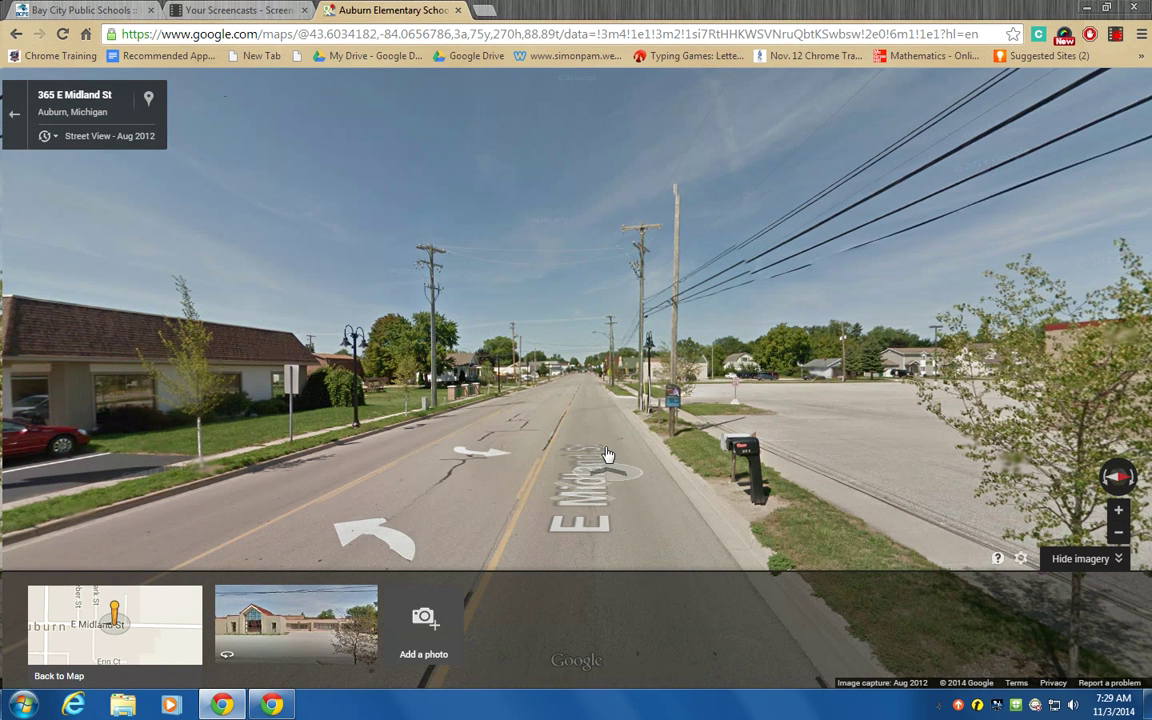
{"action": "left_click", "coordinate": [1105, 483]}
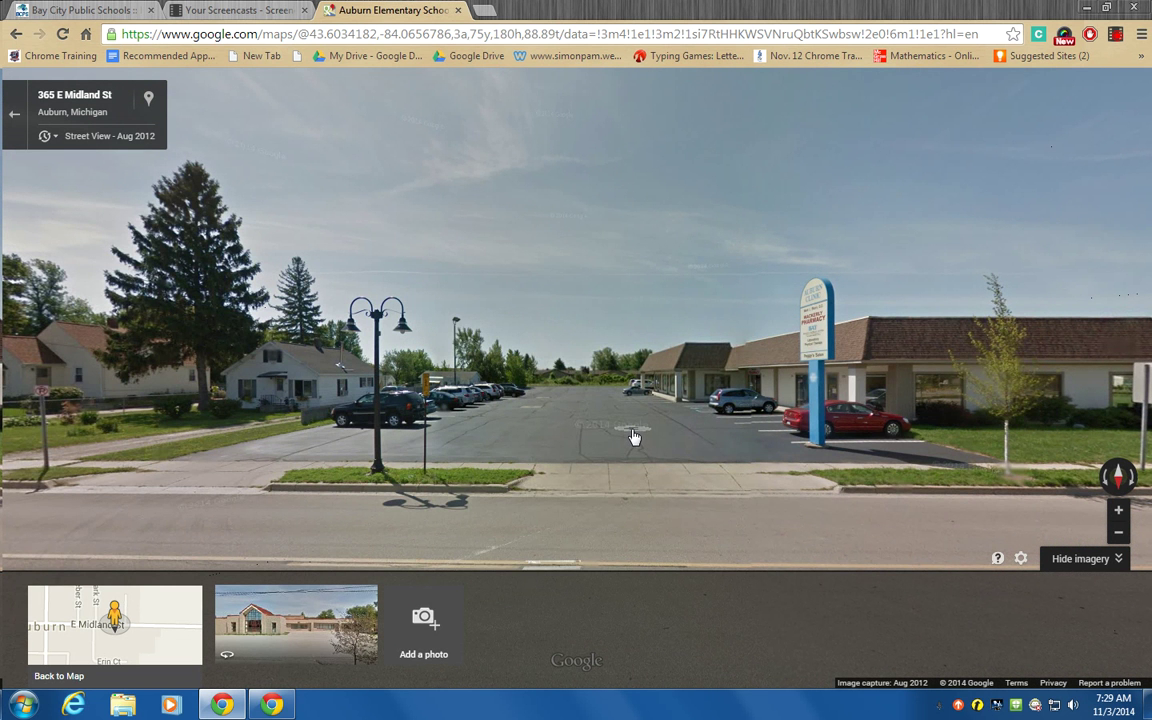
{"action": "left_click", "coordinate": [1108, 485]}
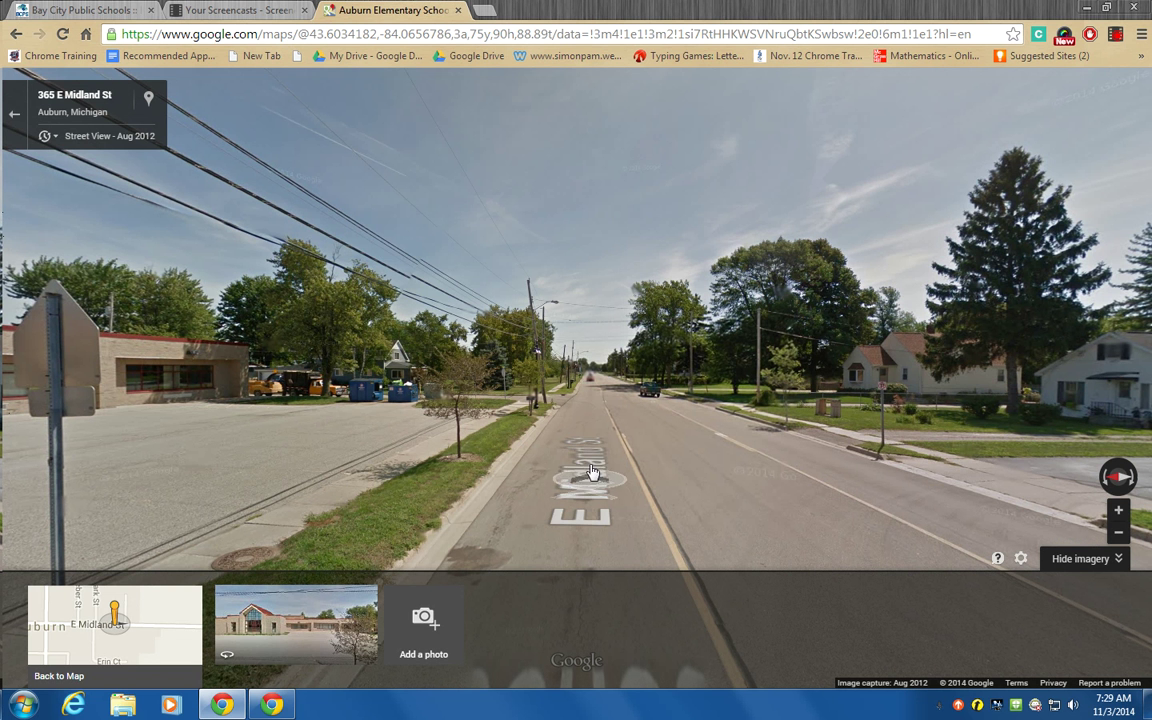
{"action": "left_click", "coordinate": [1102, 485]}
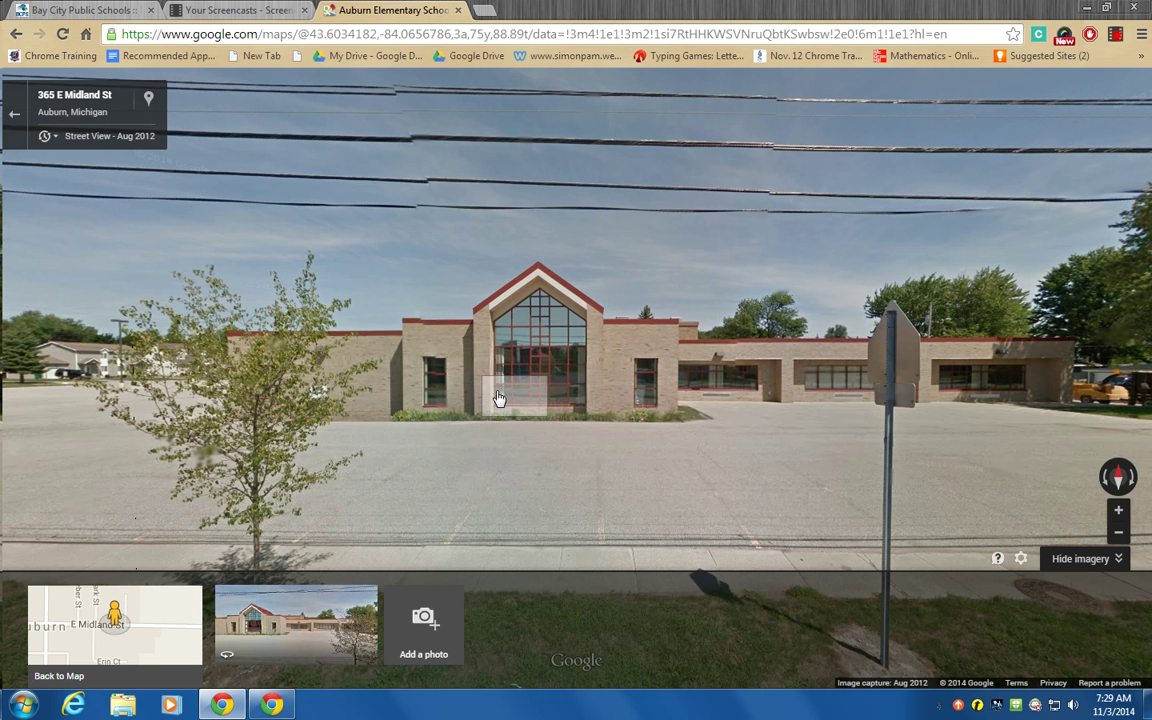
Get driving directions from Michigan's Adventure to the school: 2 h 35 min, 129 miles.
{"action": "left_click", "coordinate": [13, 120]}
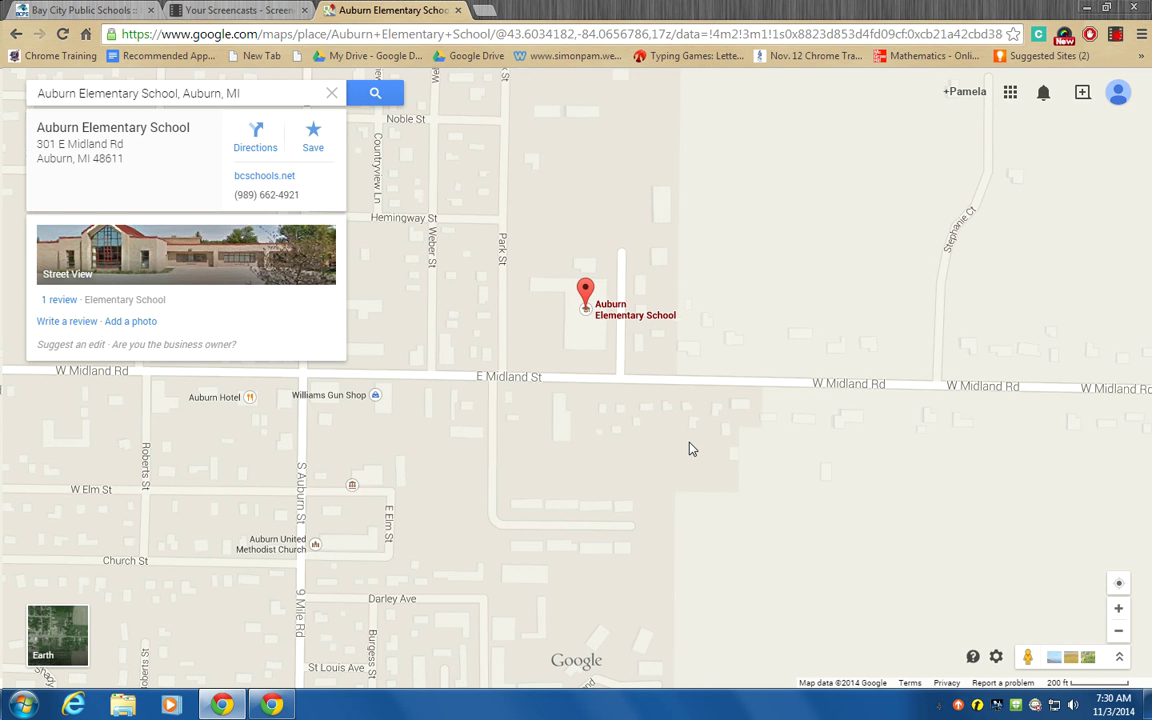
{"action": "left_click", "coordinate": [254, 140]}
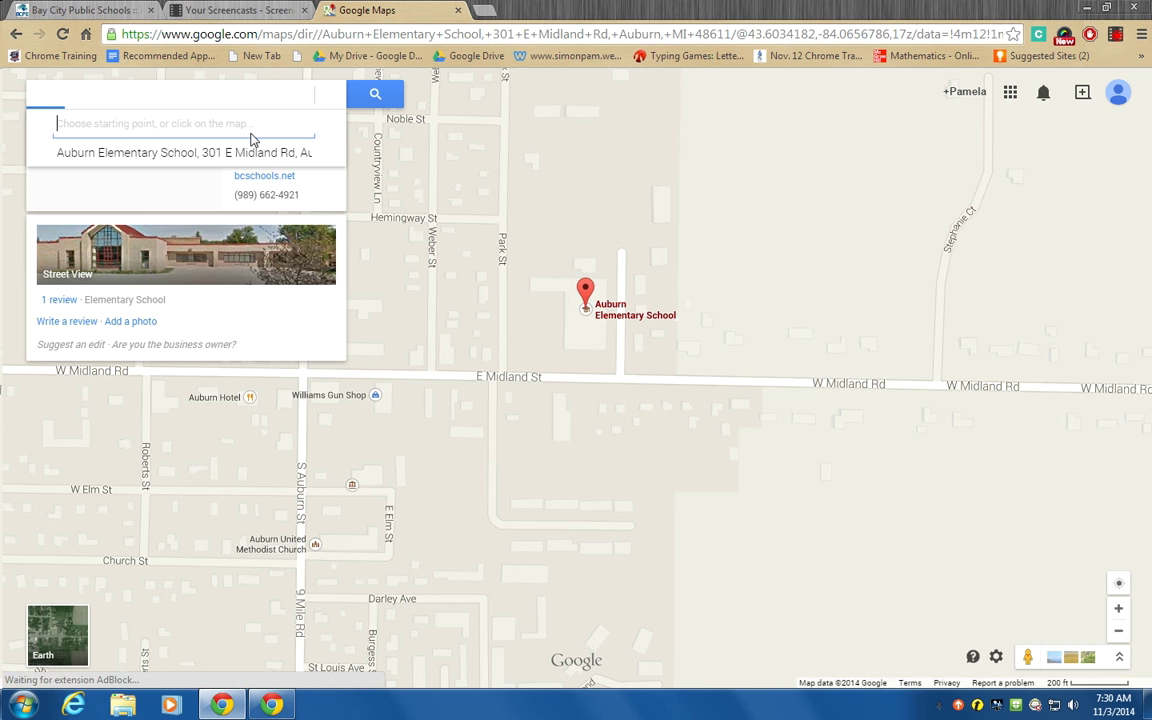
{"action": "type", "text": "michigan ad"}
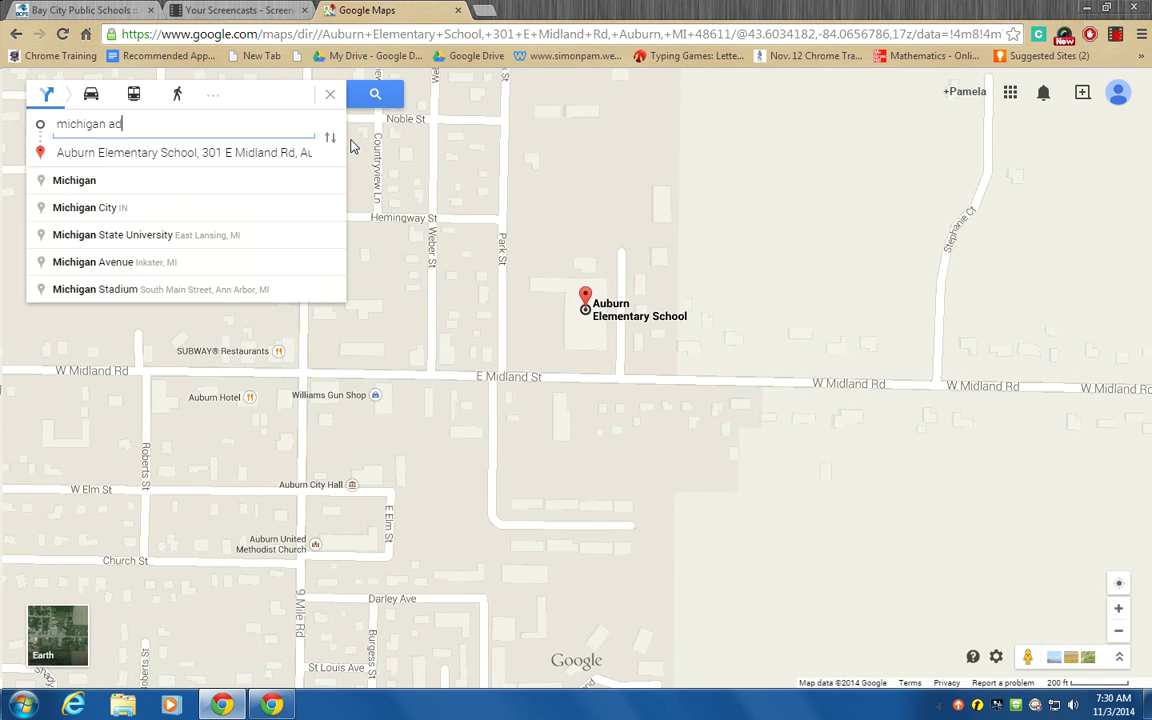
{"action": "type", "text": "ventures"}
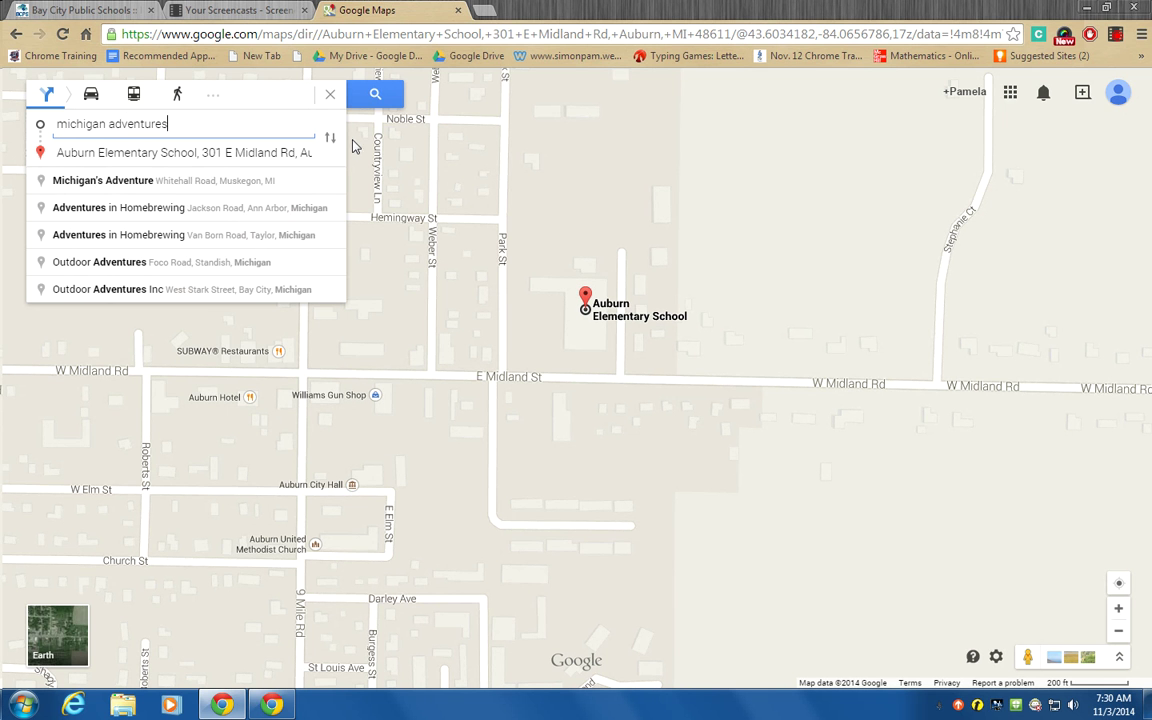
{"action": "left_click", "coordinate": [150, 185]}
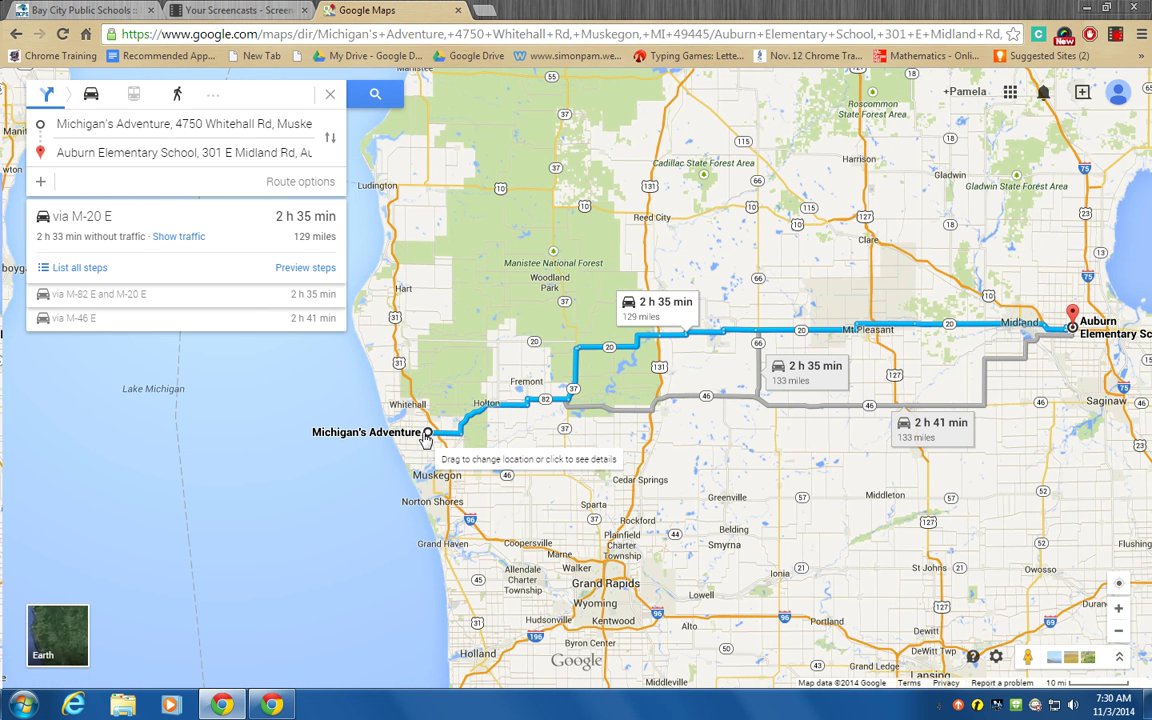
List all route steps and reverse the trip to start at Auburn Elementary School.
{"action": "left_click", "coordinate": [88, 270]}
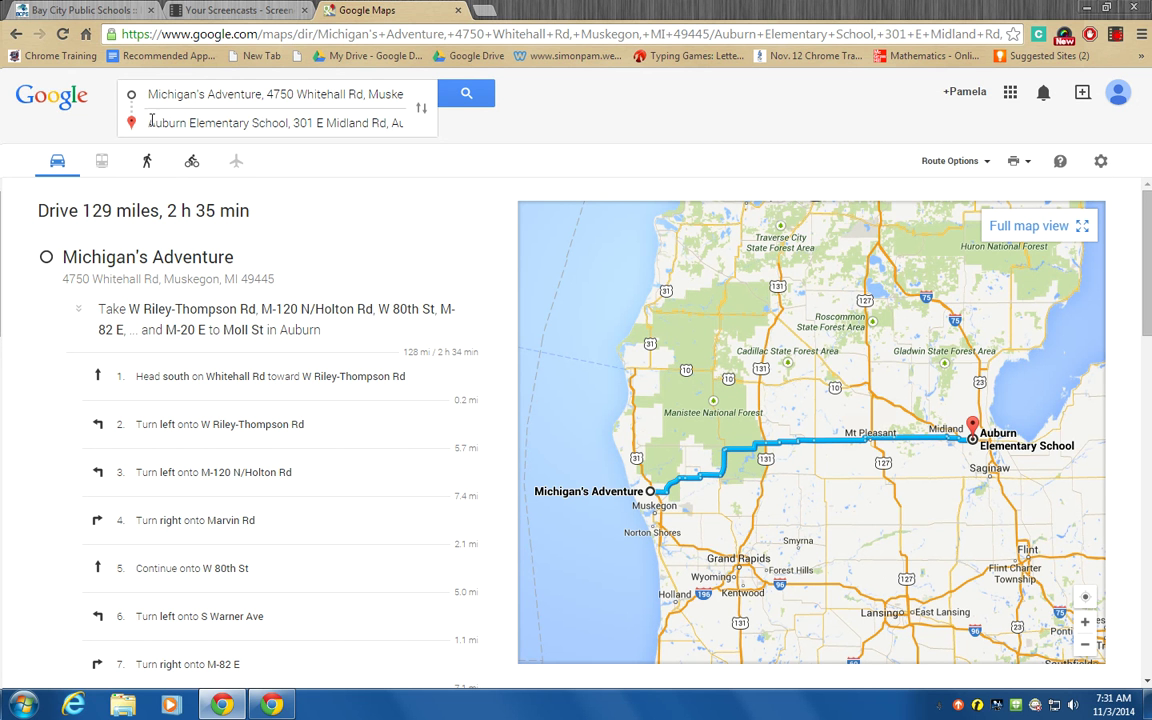
{"action": "left_click", "coordinate": [421, 110]}
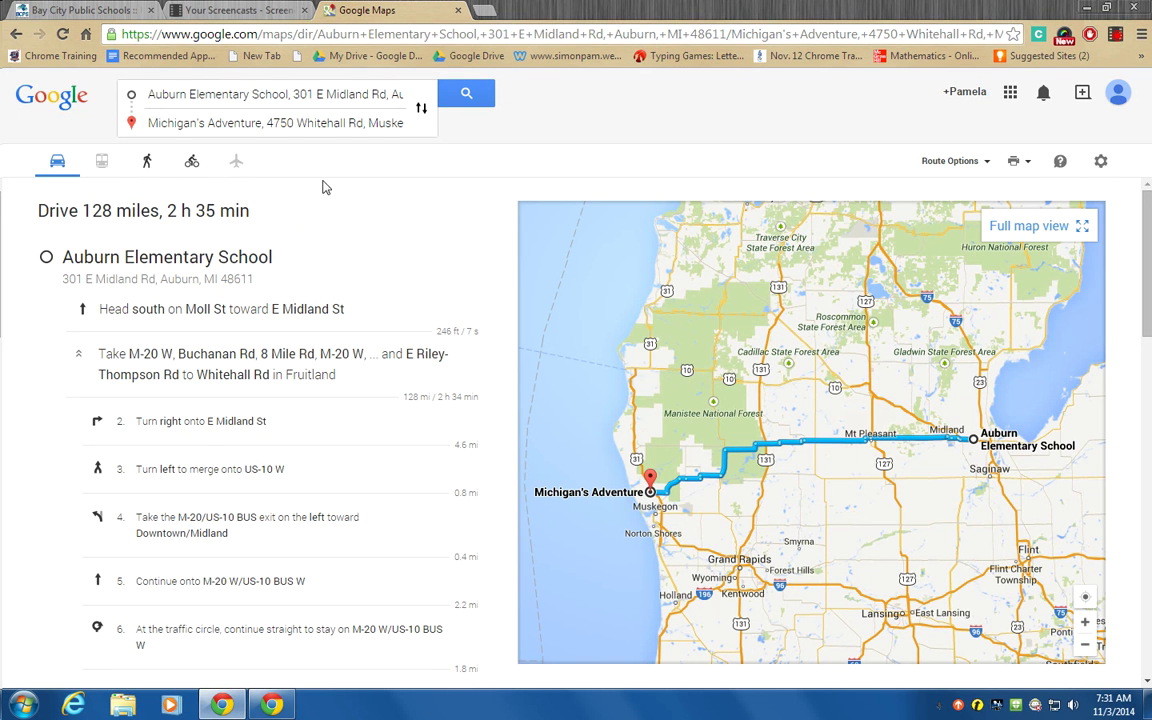
Open Google Drive in a new tab via the Google apps grid.
{"action": "left_click", "coordinate": [484, 12]}
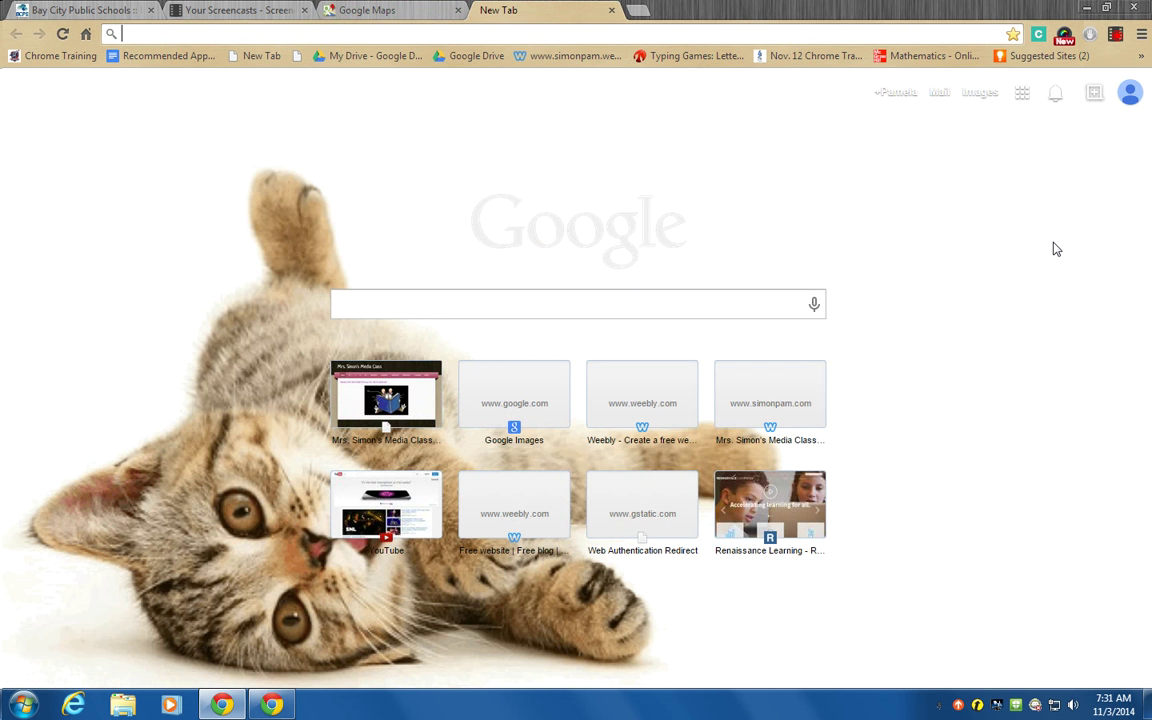
{"action": "left_click", "coordinate": [1022, 96]}
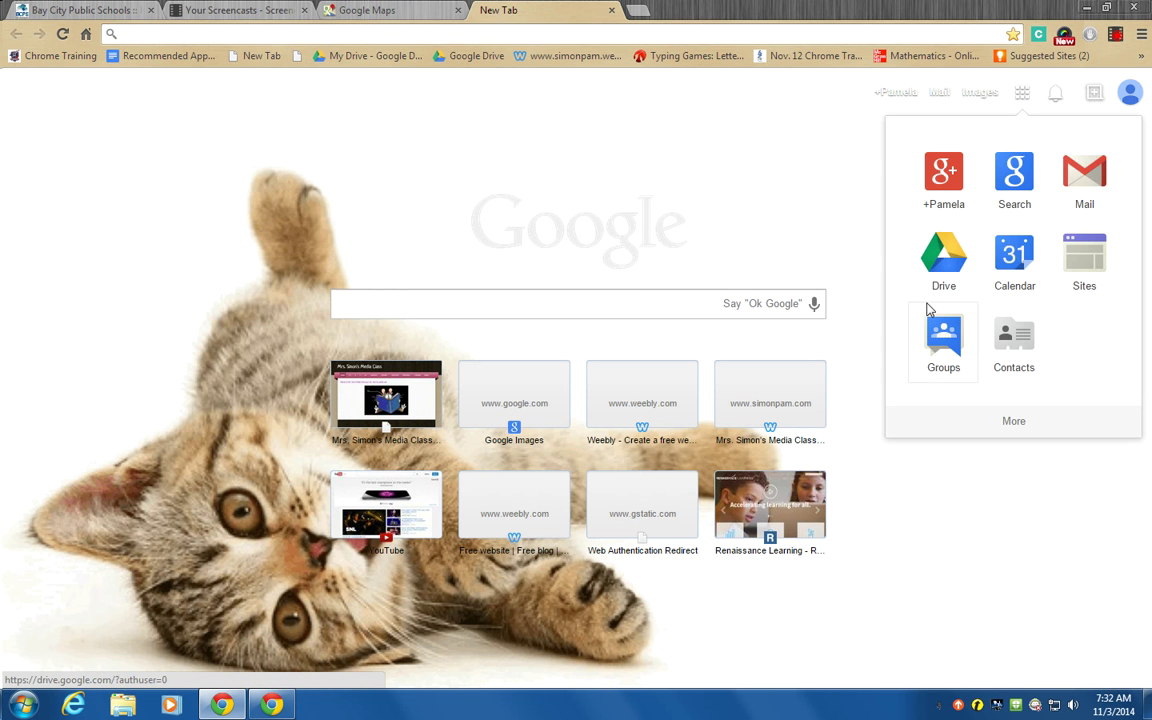
{"action": "left_click", "coordinate": [945, 262]}
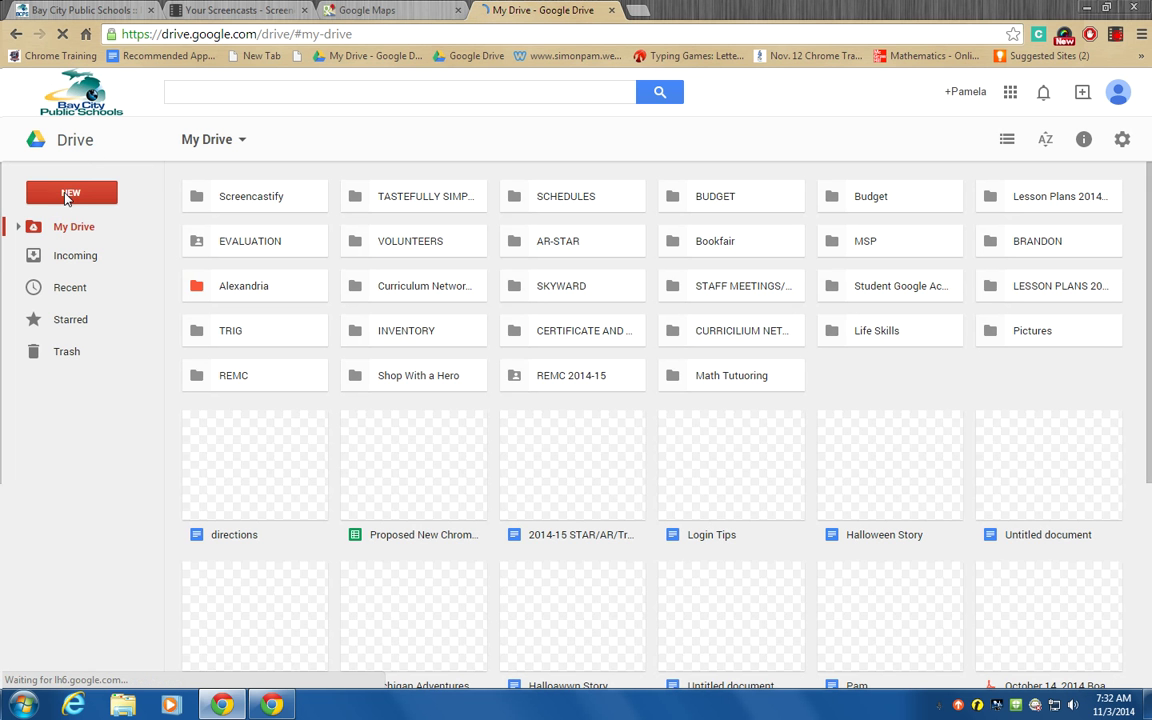
Create a new Google Slides presentation from Drive's NEW menu.
{"action": "left_click", "coordinate": [67, 198]}
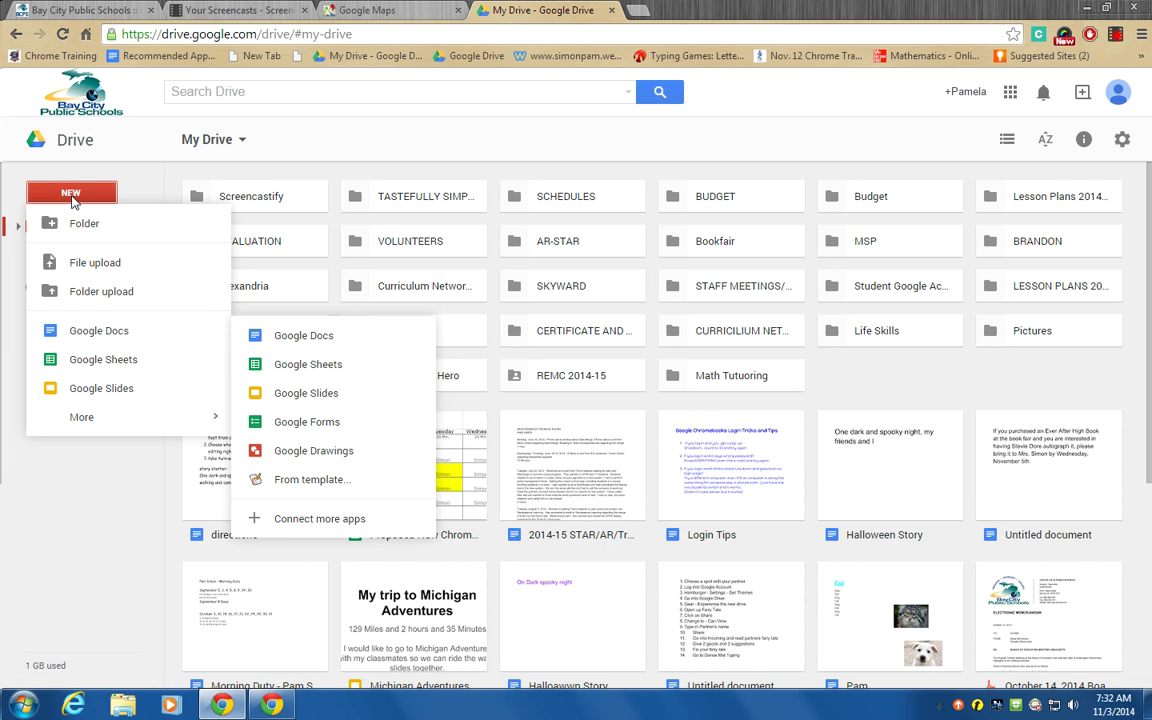
{"action": "left_click", "coordinate": [98, 398]}
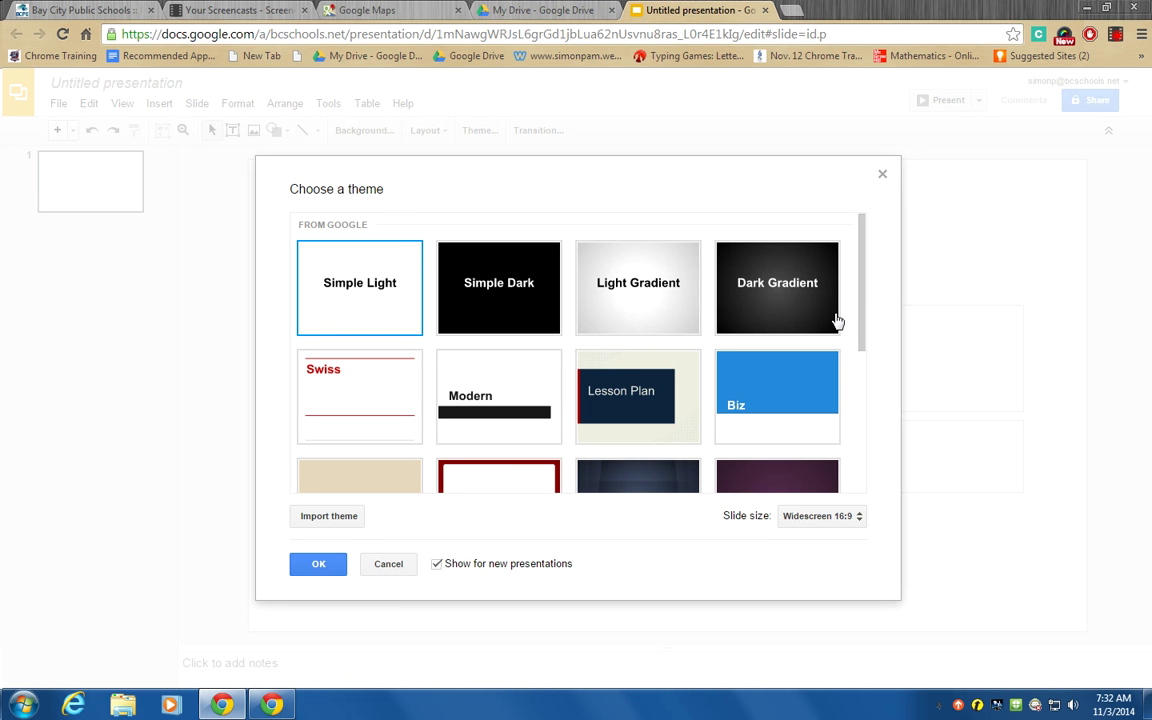
Apply the Color Strip theme and type the title 'Field Trip to Michigan Adventures'.
{"action": "left_click_drag", "start_coordinate": [860, 342], "coordinate": [860, 436]}
{"action": "left_click", "coordinate": [765, 426]}
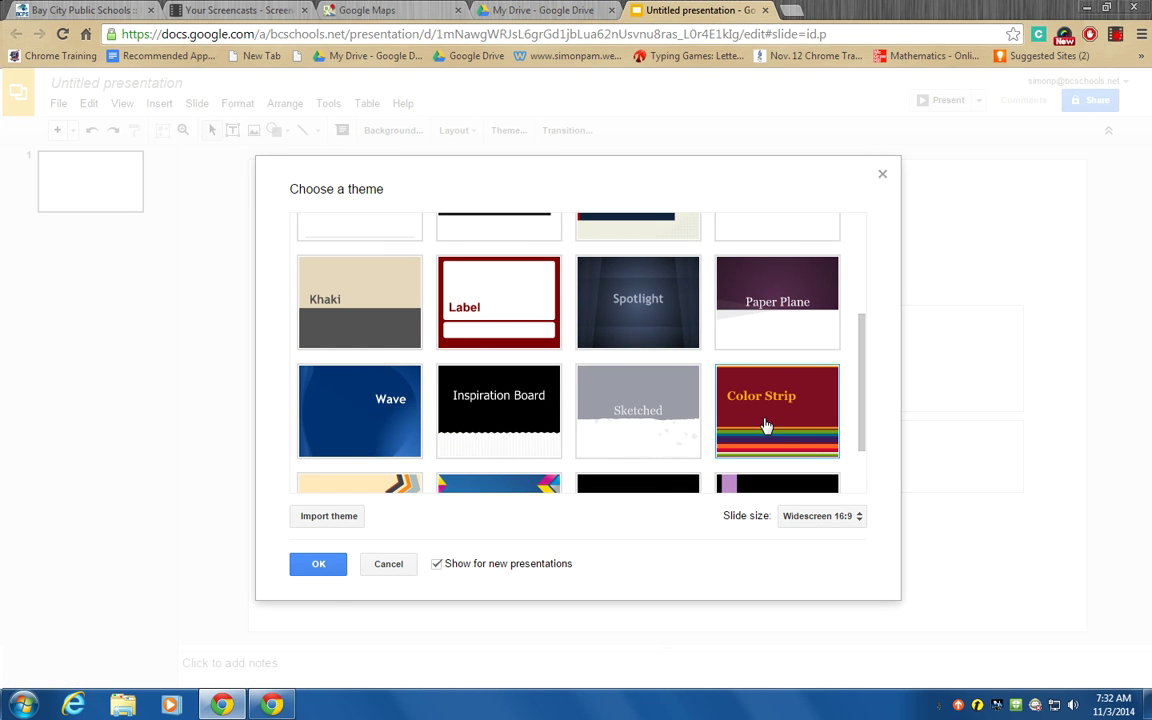
{"action": "left_click", "coordinate": [313, 566]}
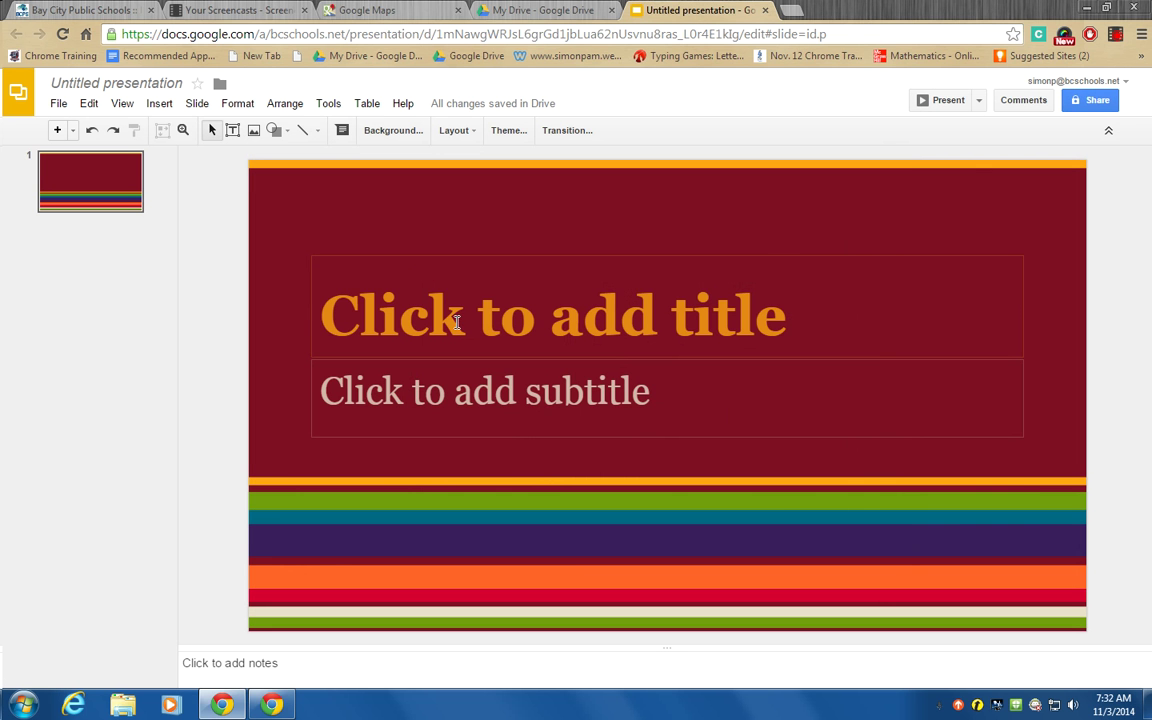
{"action": "left_click", "coordinate": [457, 321]}
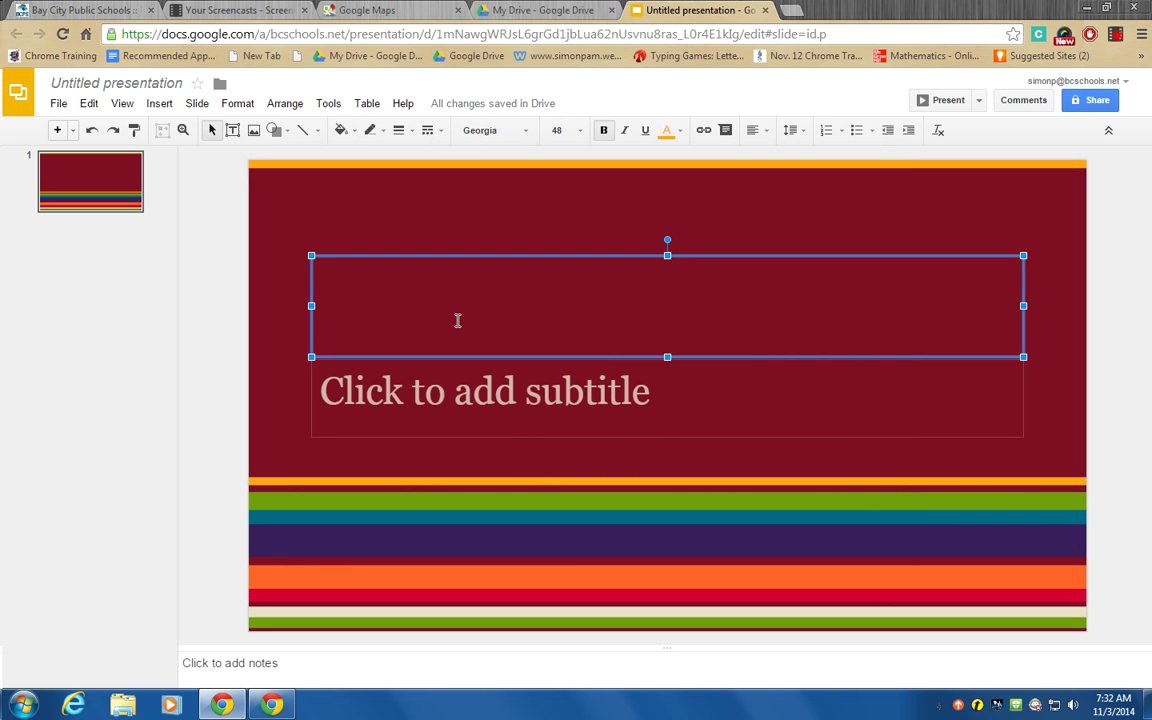
{"action": "type", "text": "Field Tr"}
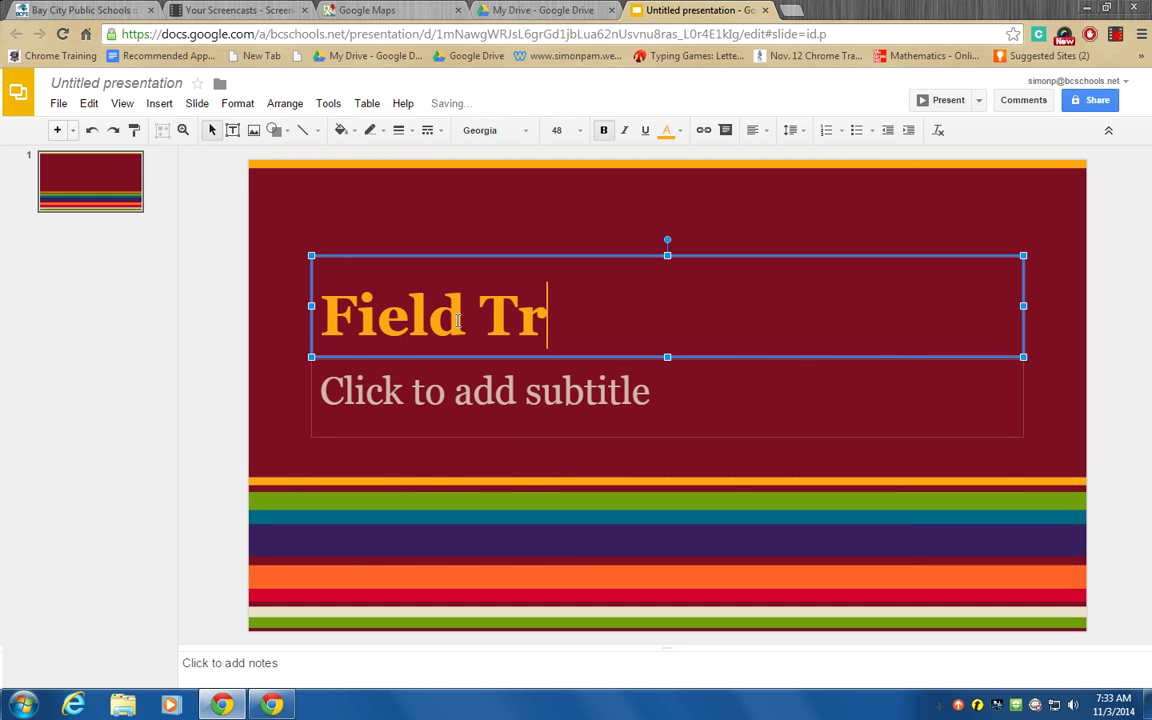
{"action": "type", "text": "ip to Michigan Adventu"}
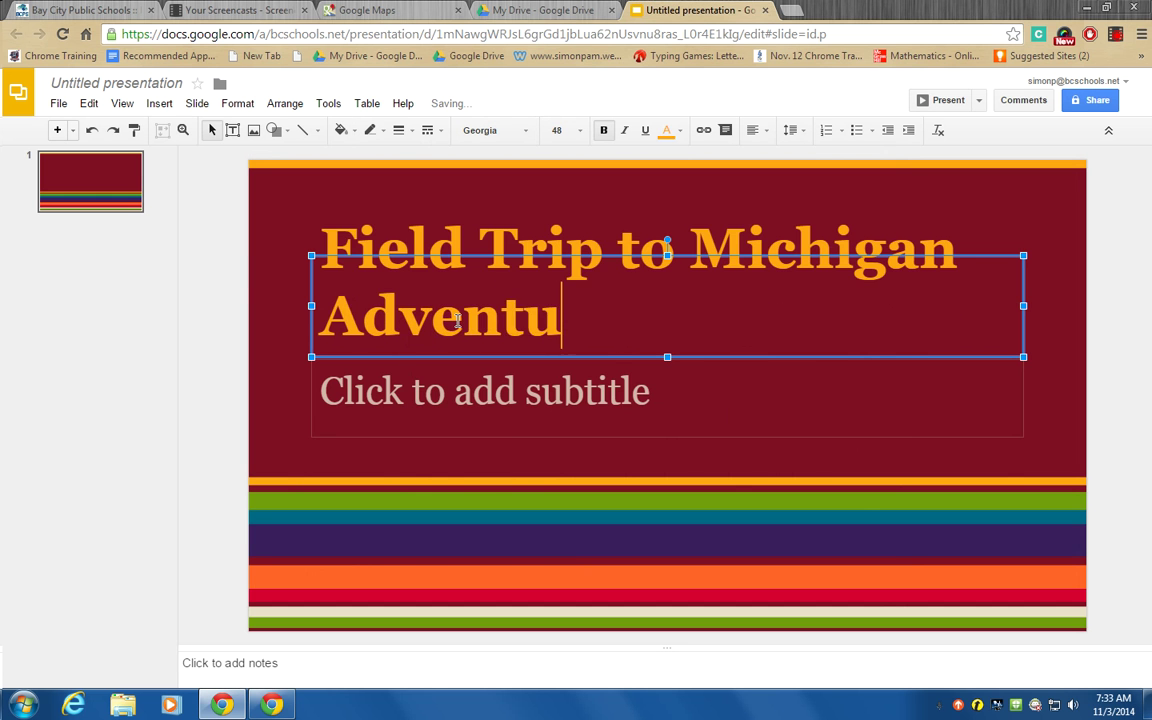
{"action": "type", "text": "res"}
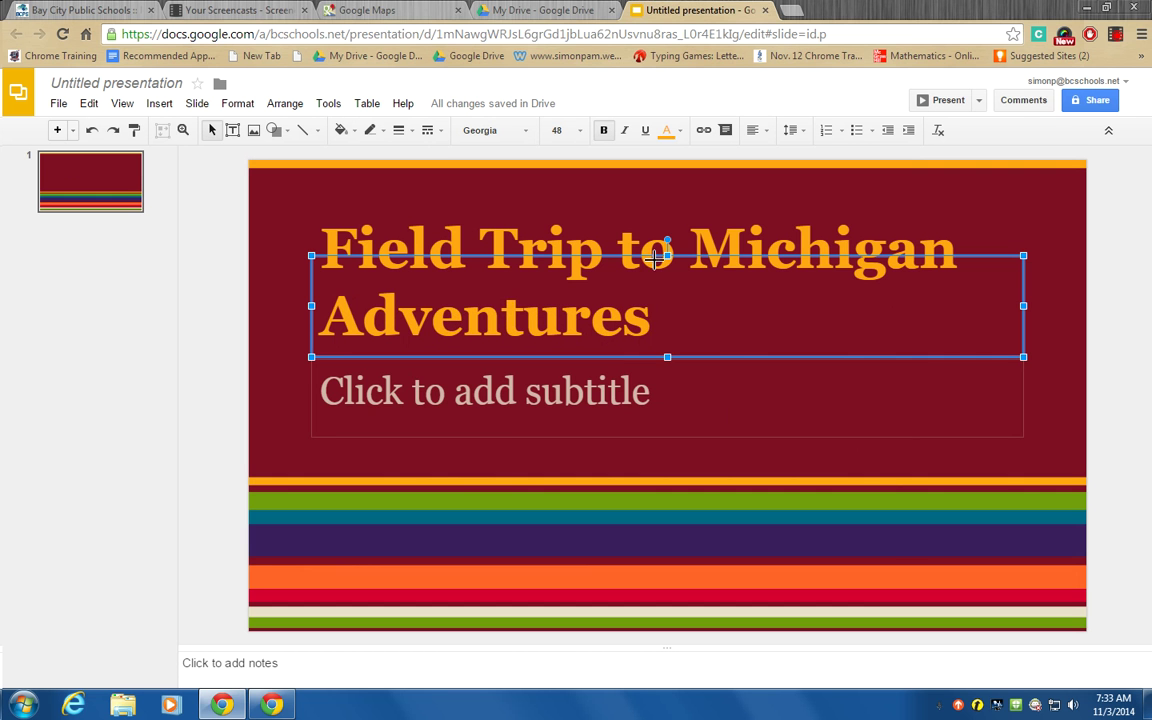
Center-align the title text and place the cursor in the subtitle box.
{"action": "left_click", "coordinate": [751, 135]}
{"action": "left_click", "coordinate": [779, 158]}
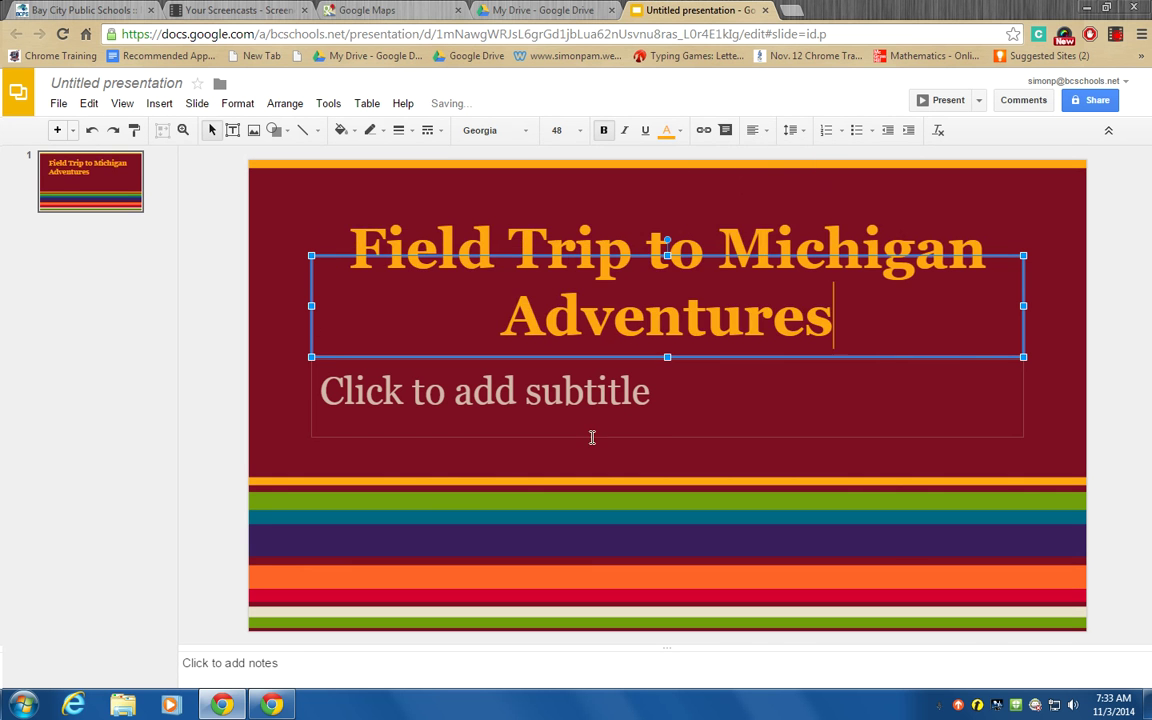
{"action": "left_click", "coordinate": [327, 388]}
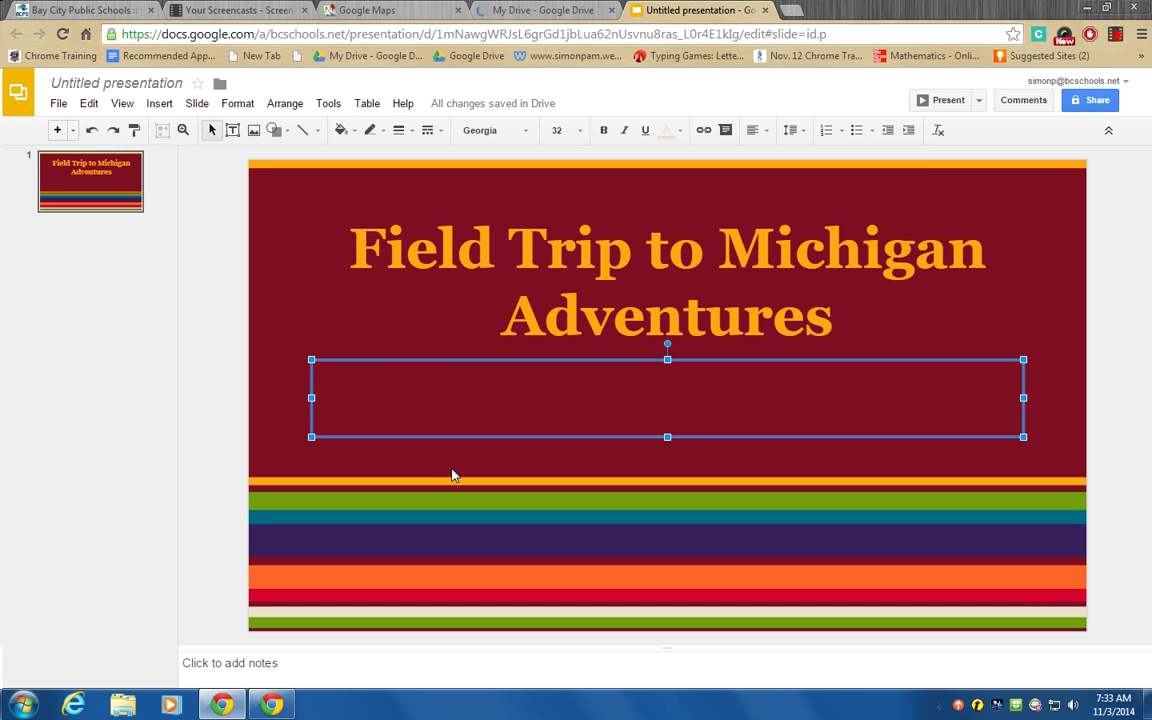
Enter '128 Miles to MI Adventures' from Maps as the subtitle's first line.
{"action": "left_click", "coordinate": [380, 12]}
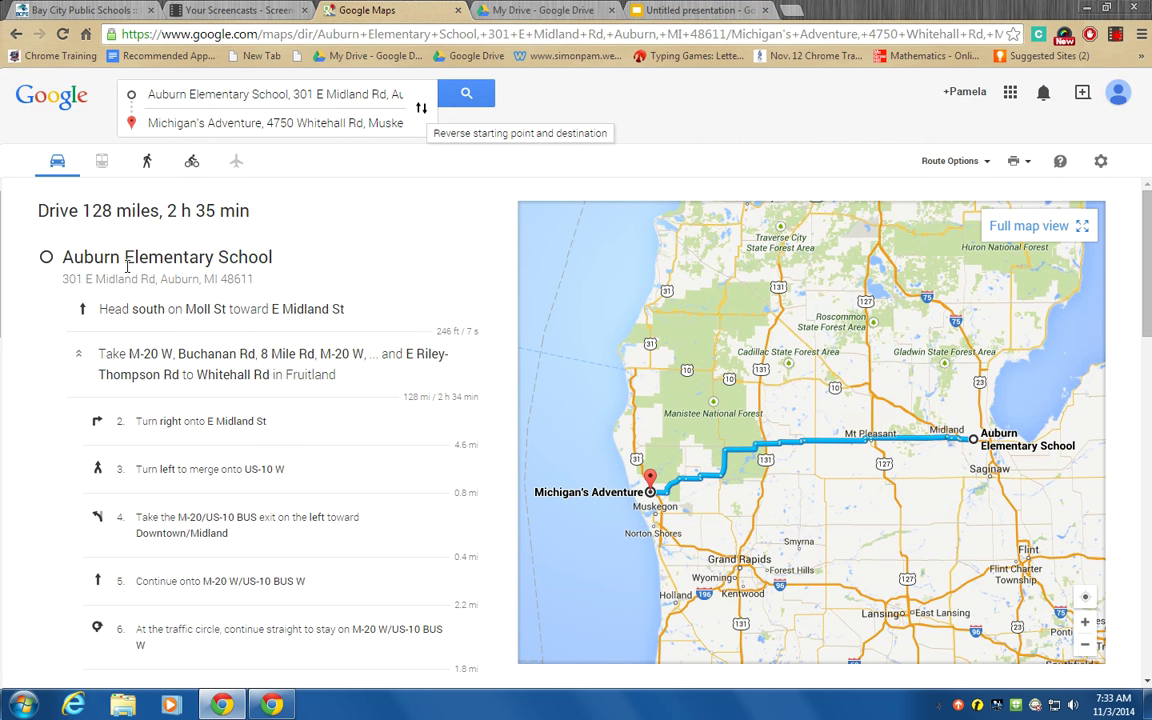
{"action": "left_click", "coordinate": [645, 14]}
{"action": "type", "text": "128 Mi"}
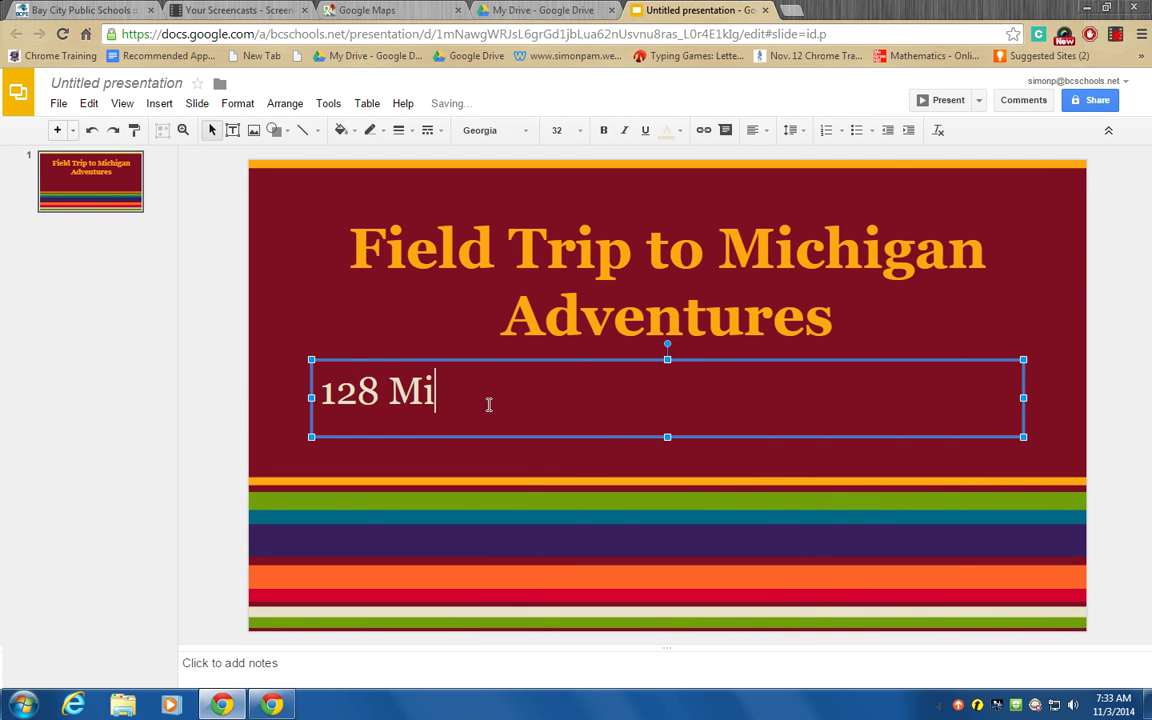
{"action": "type", "text": "les to MI "}
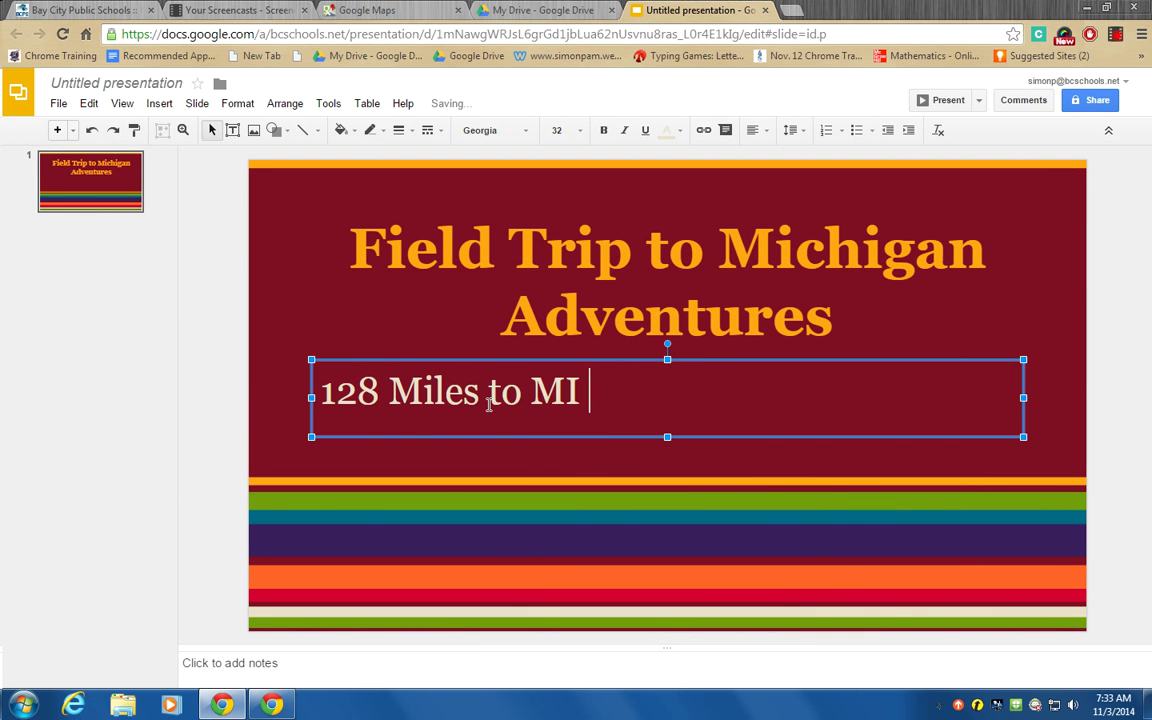
{"action": "type", "text": "Adventures"}
{"action": "key", "text": "Return"}
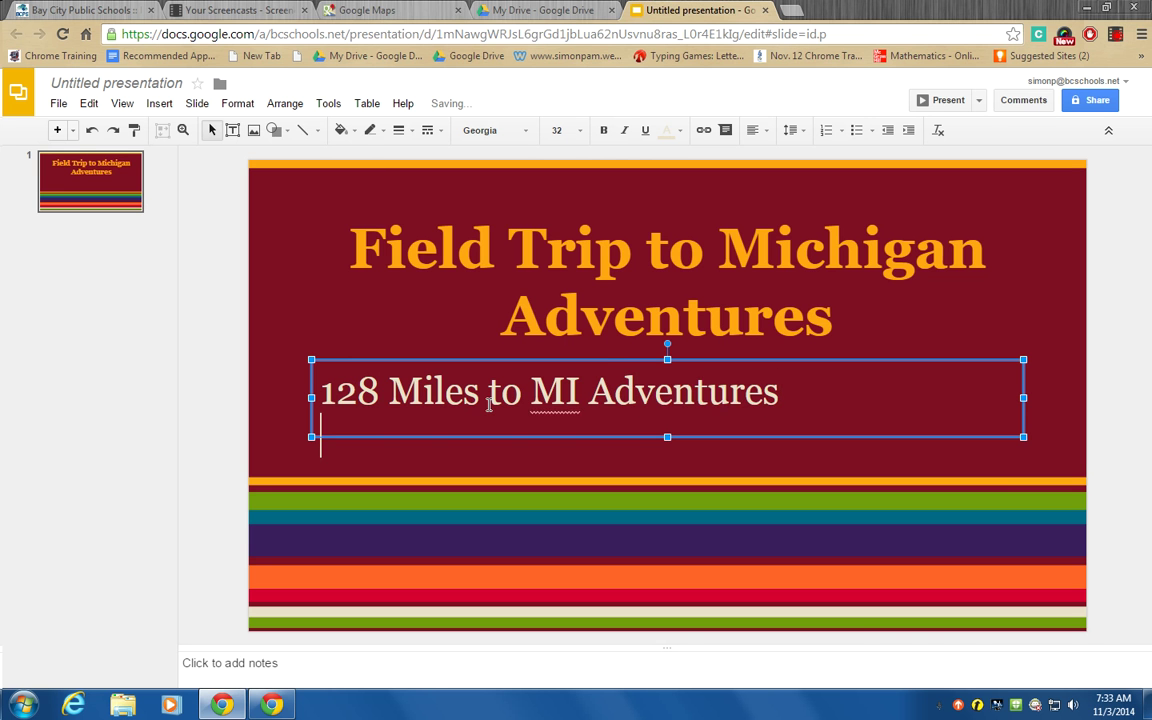
Add '2 Hours and 35 Minutes' as the second subtitle line and widen the box.
{"action": "left_click", "coordinate": [350, 10]}
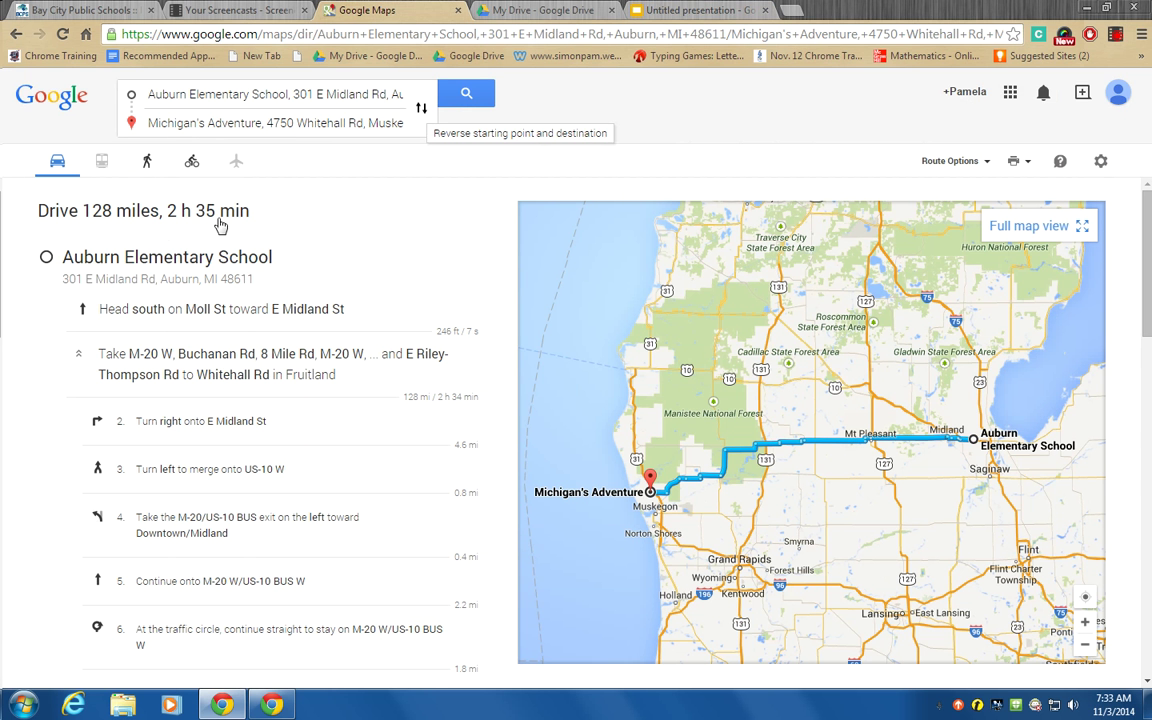
{"action": "left_click", "coordinate": [705, 10]}
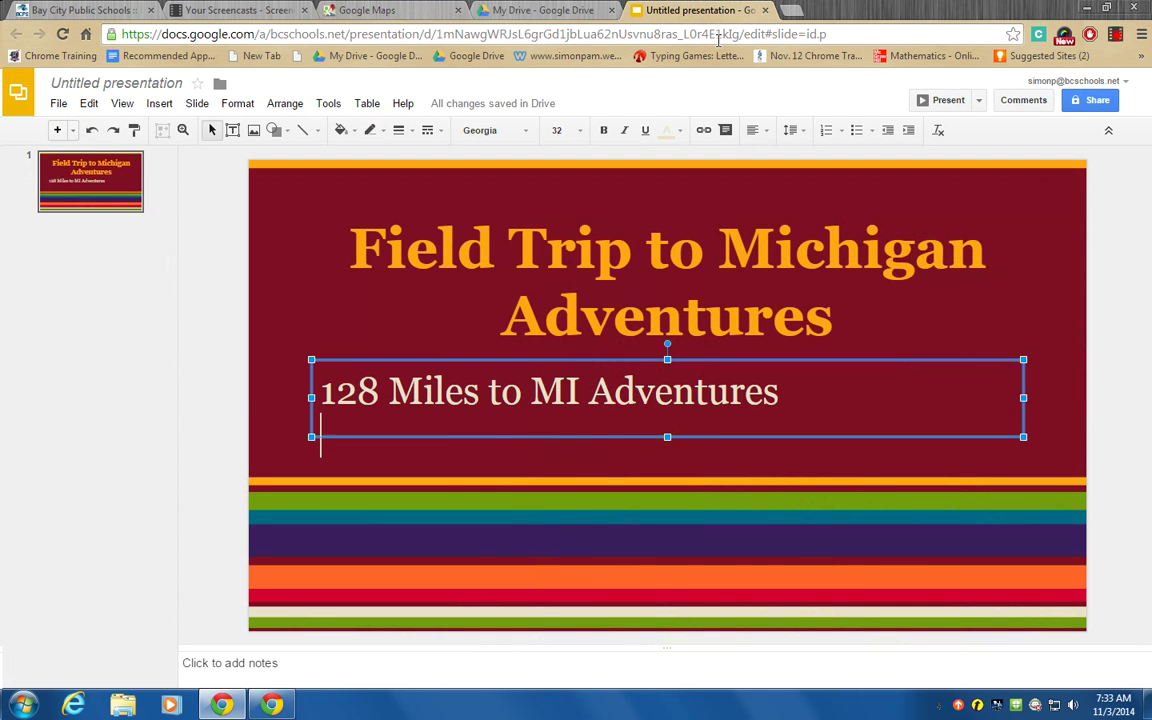
{"action": "type", "text": "2 Hours "}
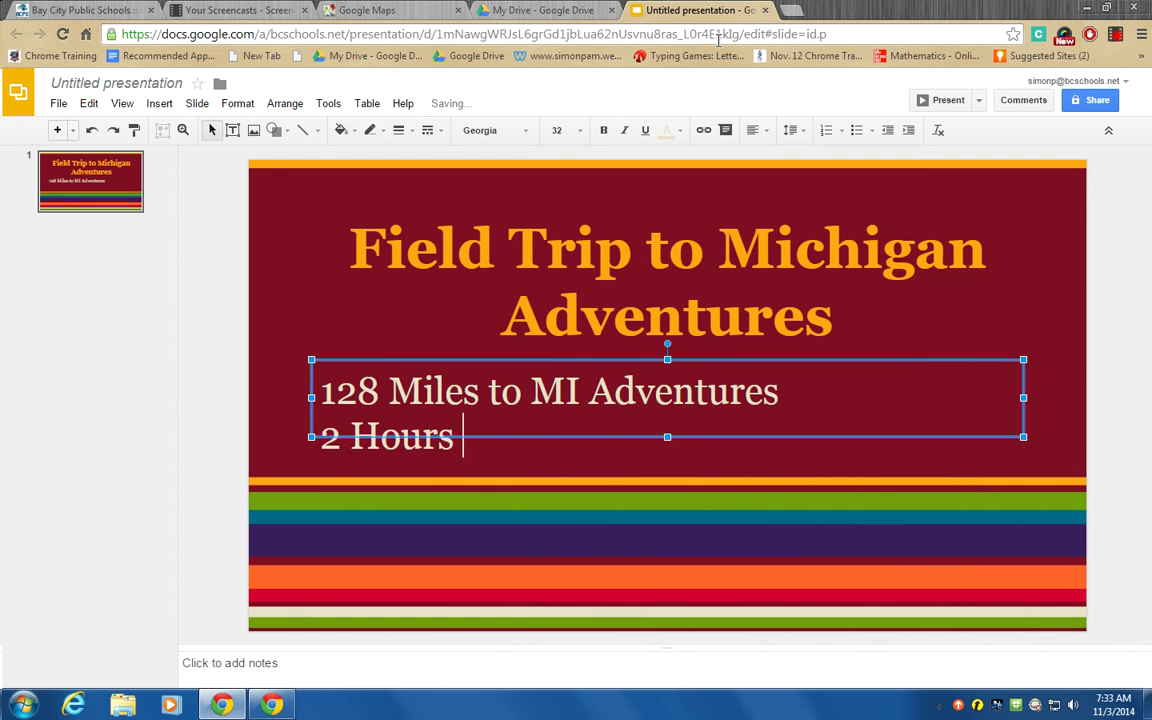
{"action": "type", "text": "and 35 Minu"}
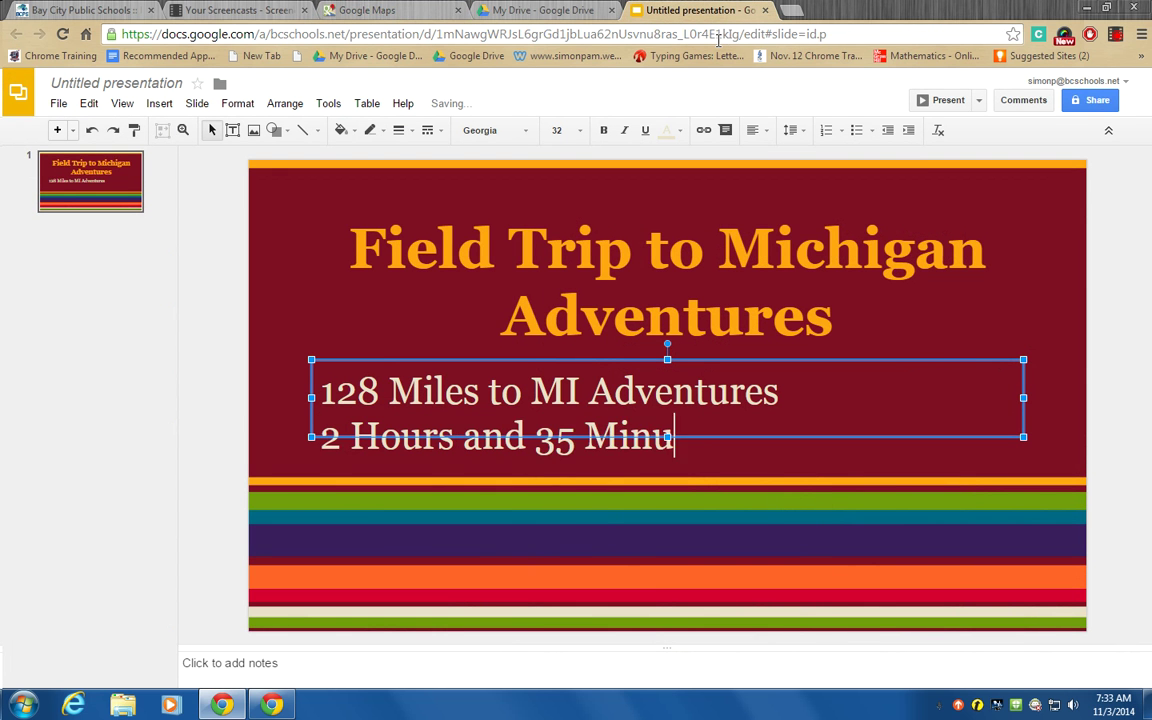
{"action": "type", "text": "tes"}
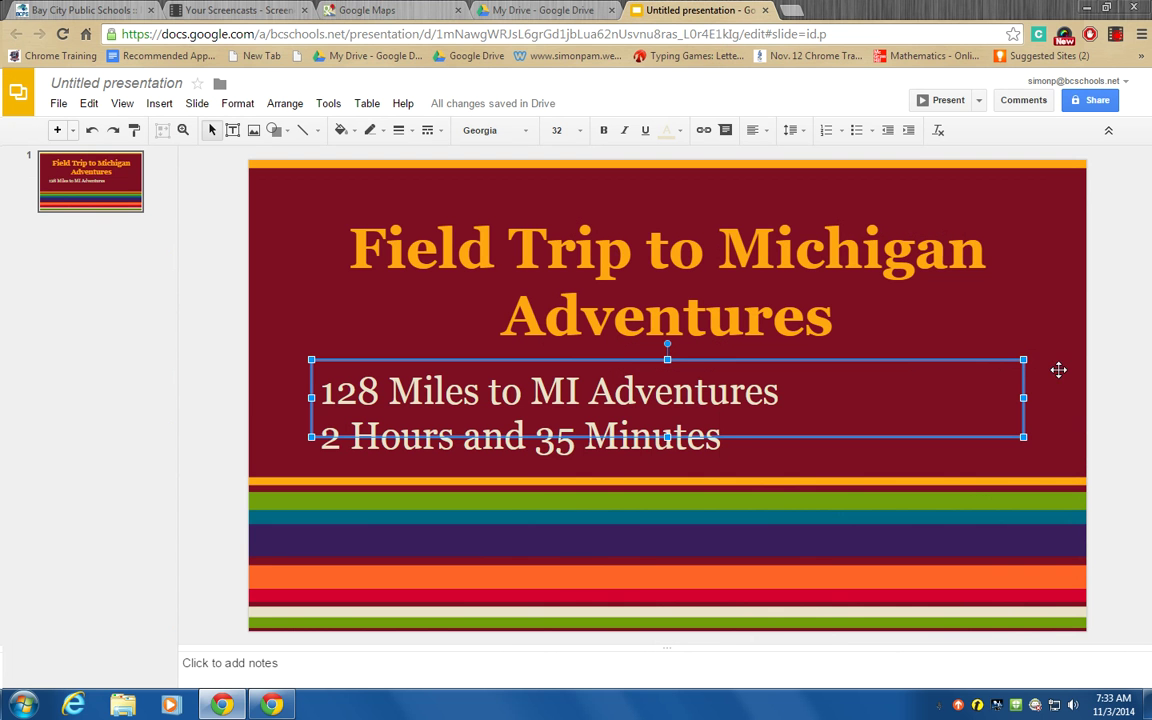
{"action": "left_click_drag", "start_coordinate": [1023, 358], "coordinate": [1036, 352]}
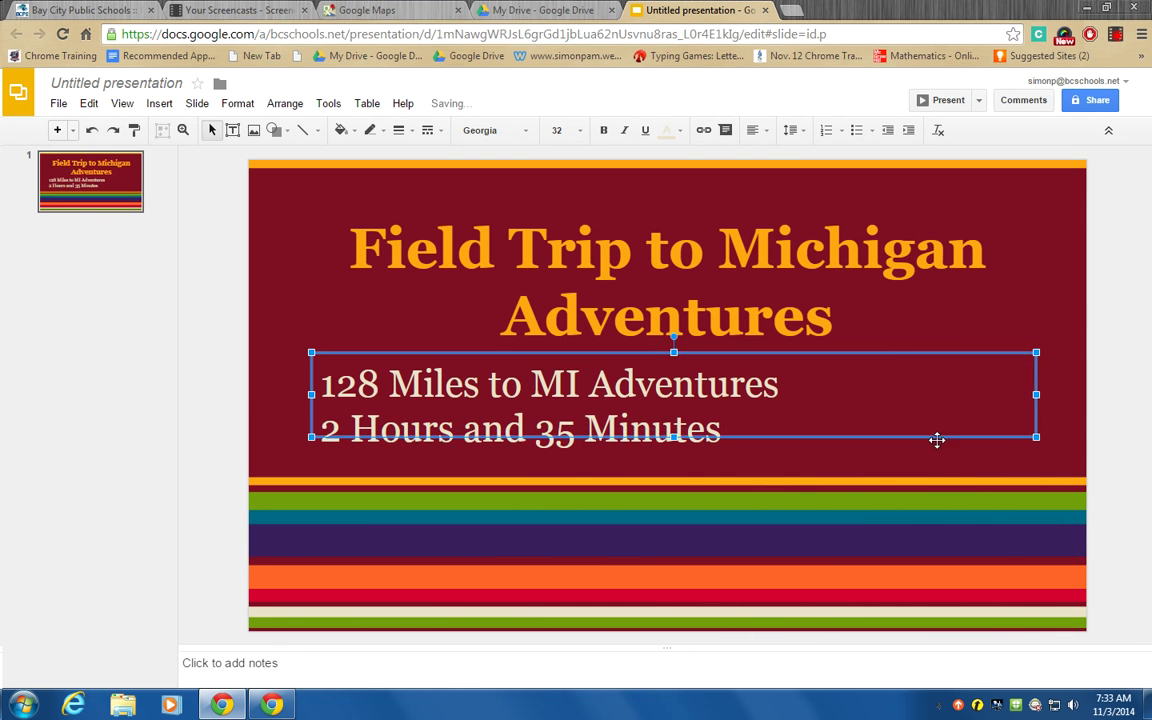
{"action": "left_click", "coordinate": [940, 484]}
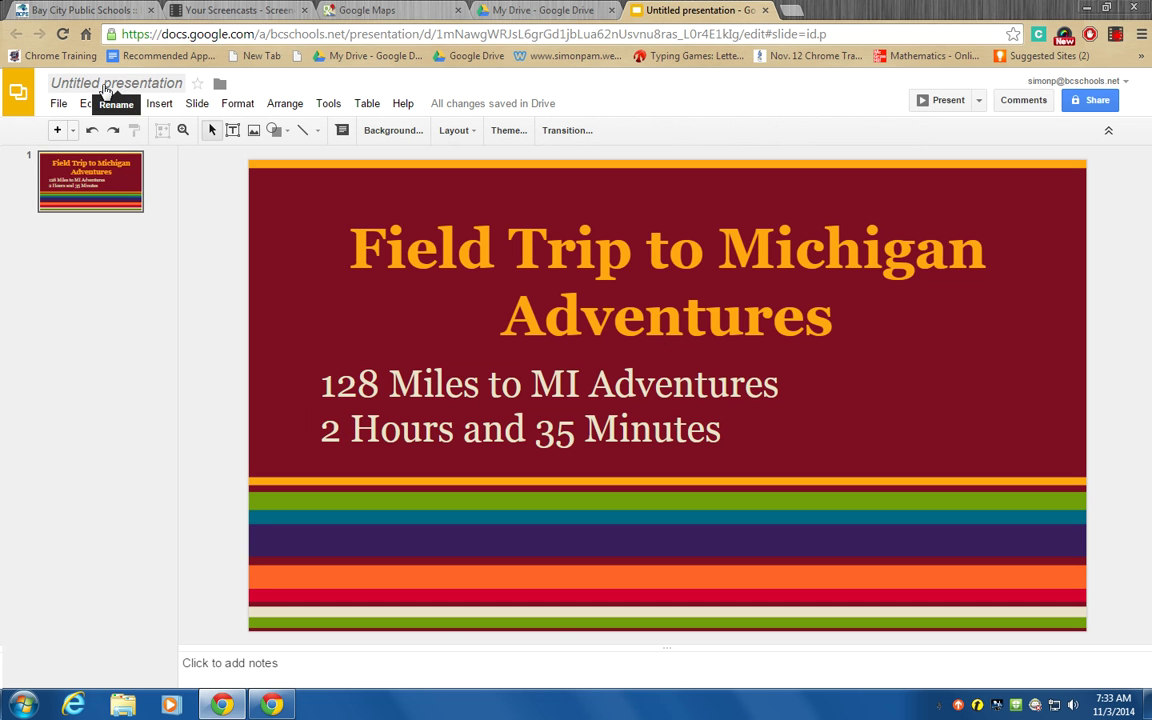
Rename the untitled presentation to 'Mi Adventures'.
{"action": "left_click", "coordinate": [106, 84]}
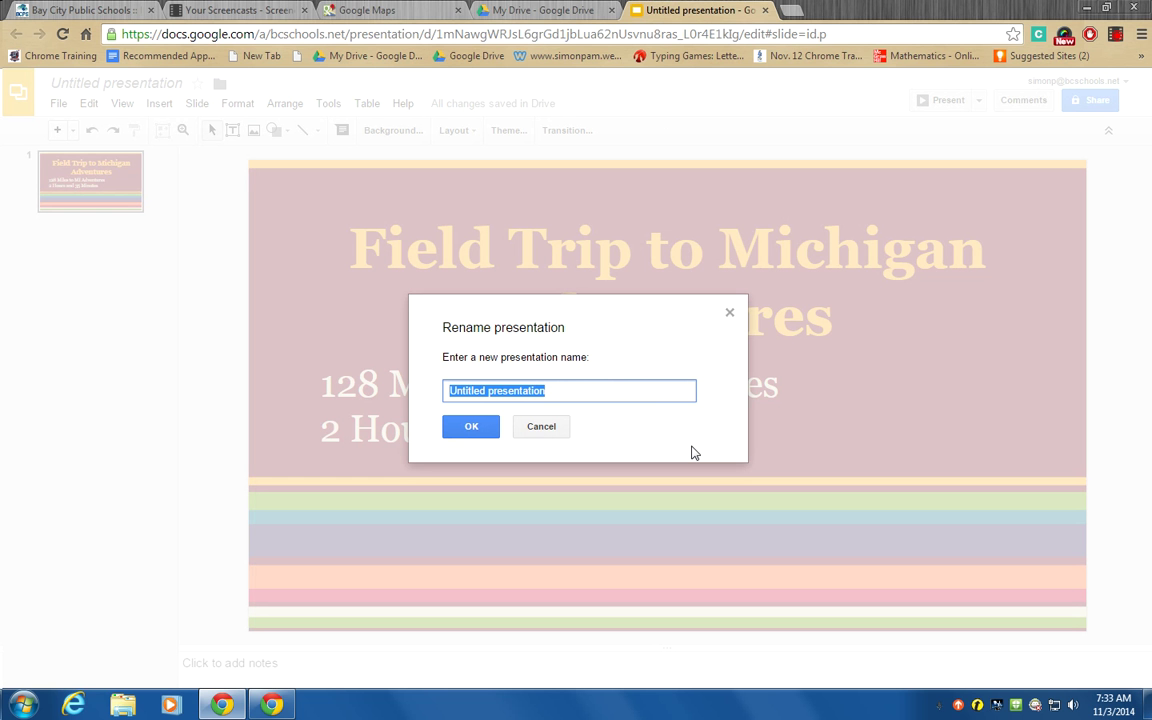
{"action": "type", "text": "Mi Adventures"}
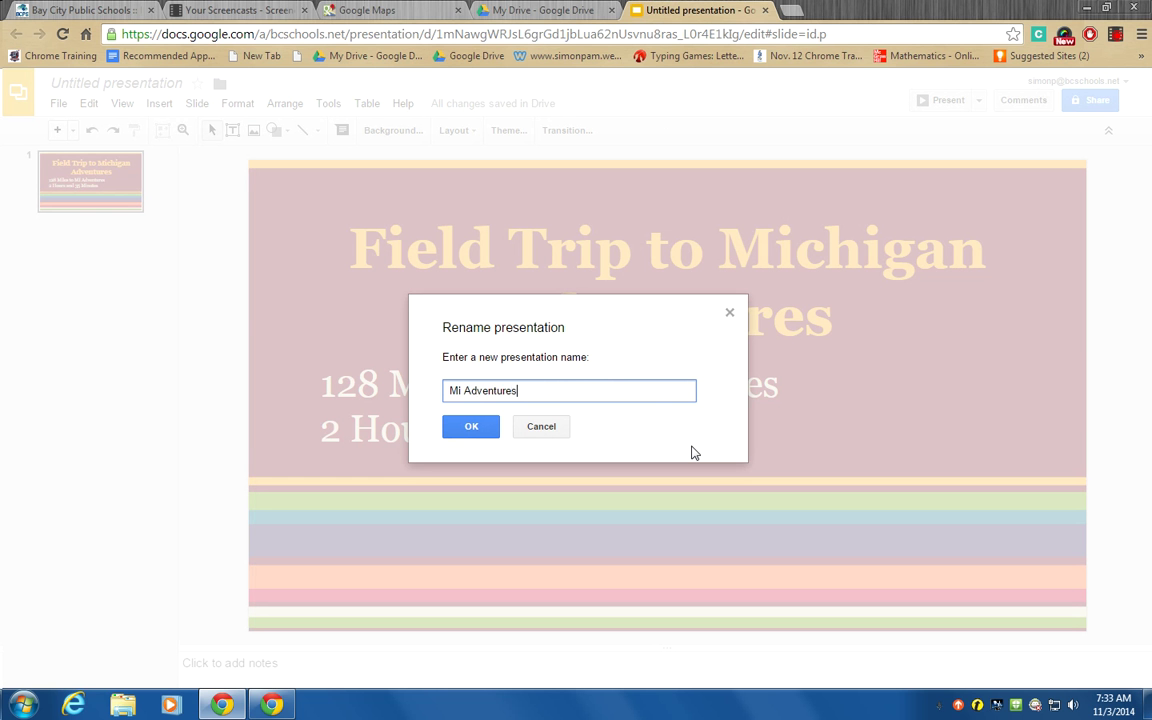
{"action": "key", "text": "Return"}
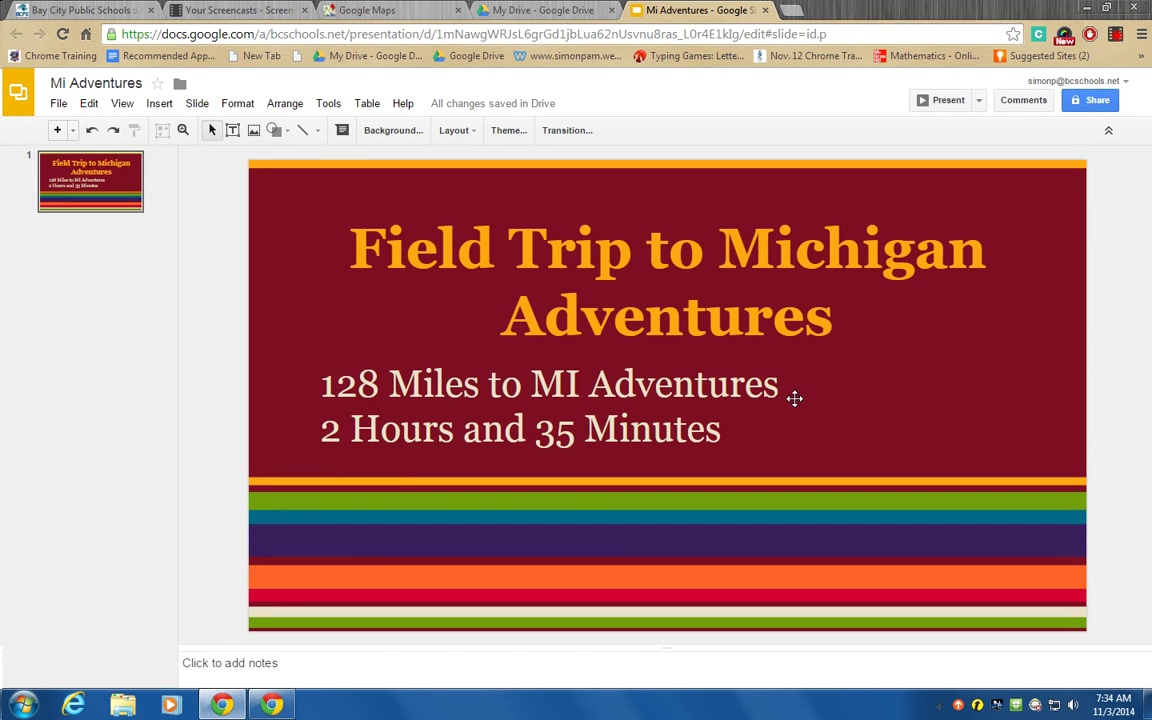
{"action": "left_click", "coordinate": [789, 11]}
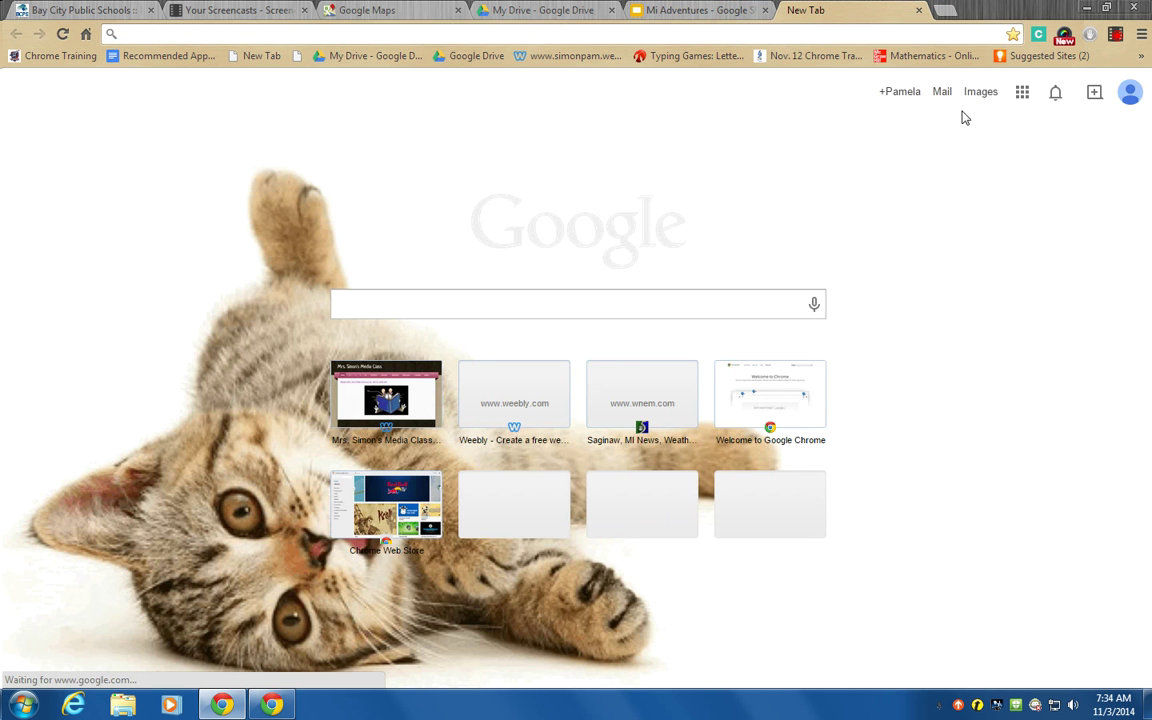
Search Google Images for 'michigan adventures rides'.
{"action": "left_click", "coordinate": [978, 94]}
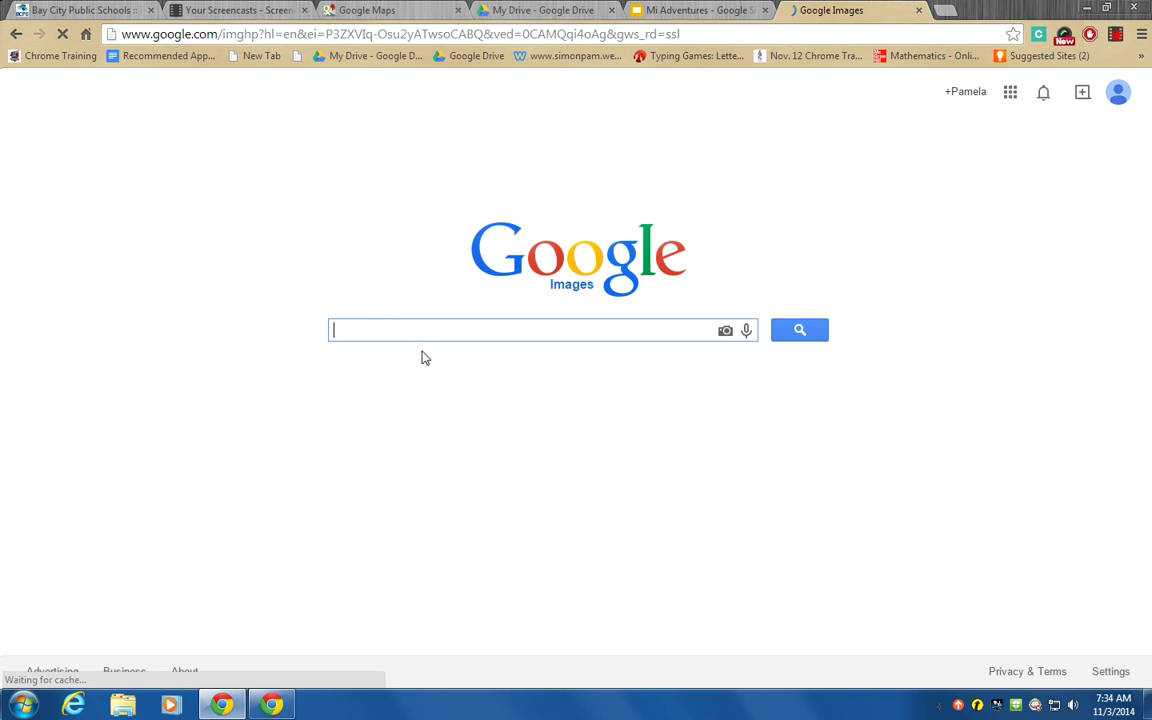
{"action": "type", "text": "michigan adve"}
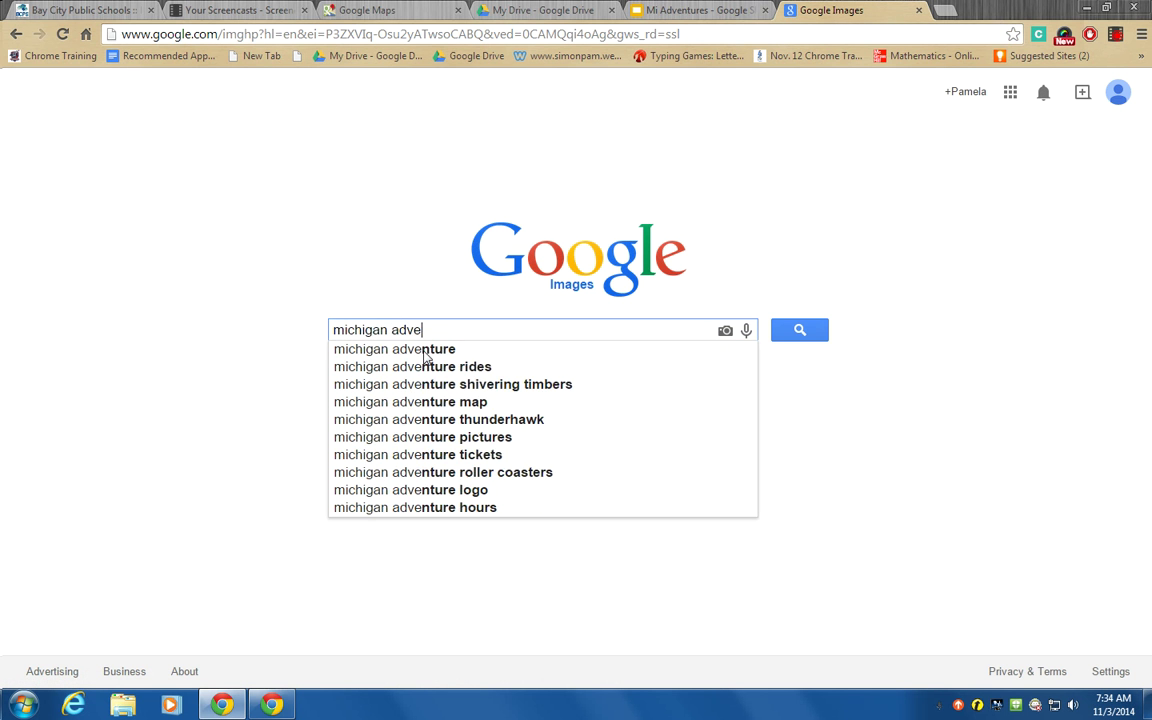
{"action": "type", "text": "ntures"}
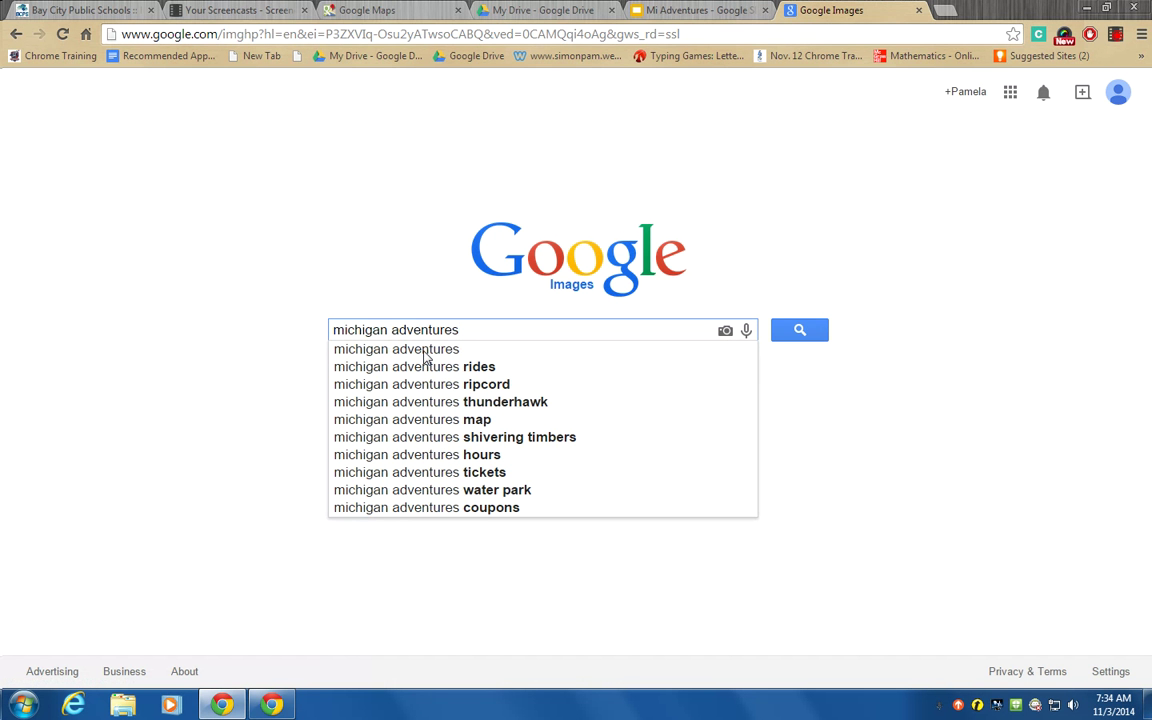
{"action": "left_click", "coordinate": [438, 368]}
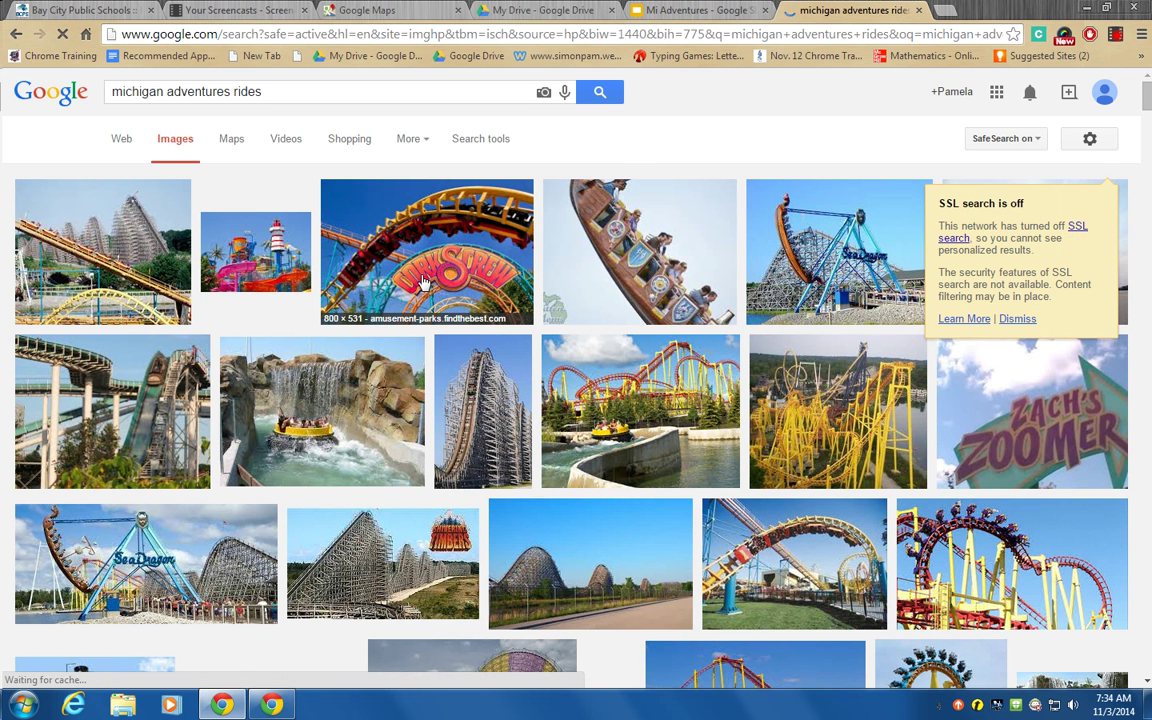
Drop the Corkscrew coaster photo onto the slide, shrunk and placed right of the subtitle.
{"action": "left_click_drag", "start_coordinate": [427, 282], "coordinate": [958, 399]}
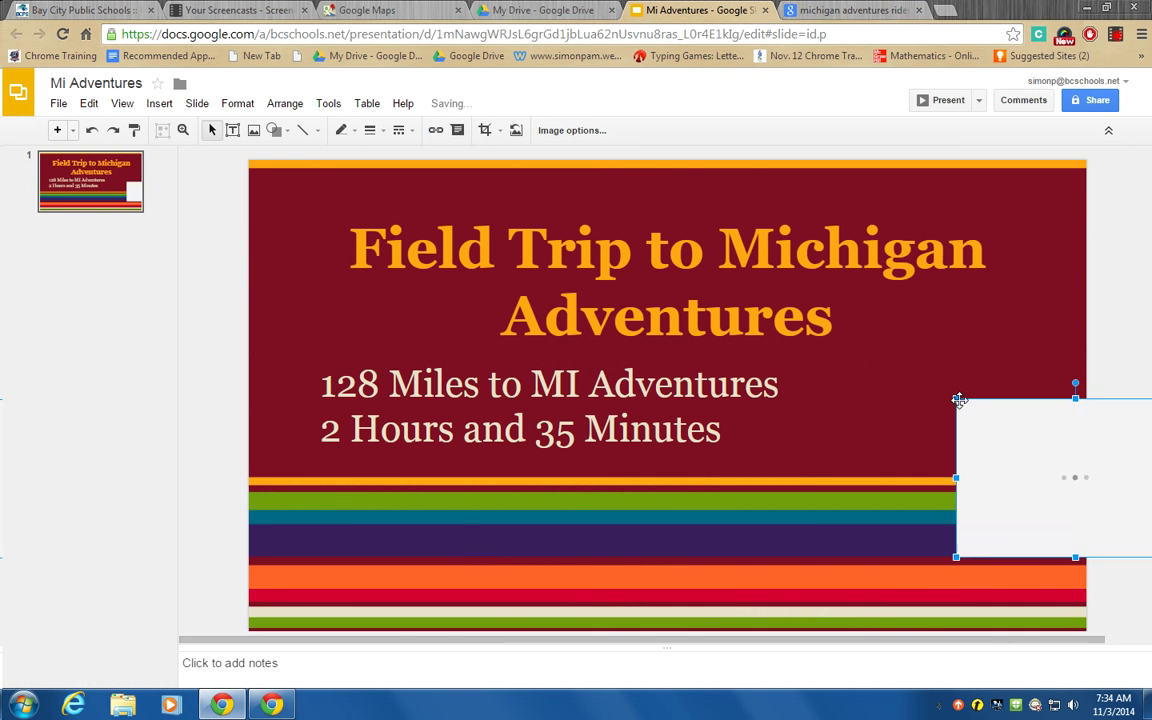
{"action": "left_click_drag", "start_coordinate": [1020, 445], "coordinate": [840, 389]}
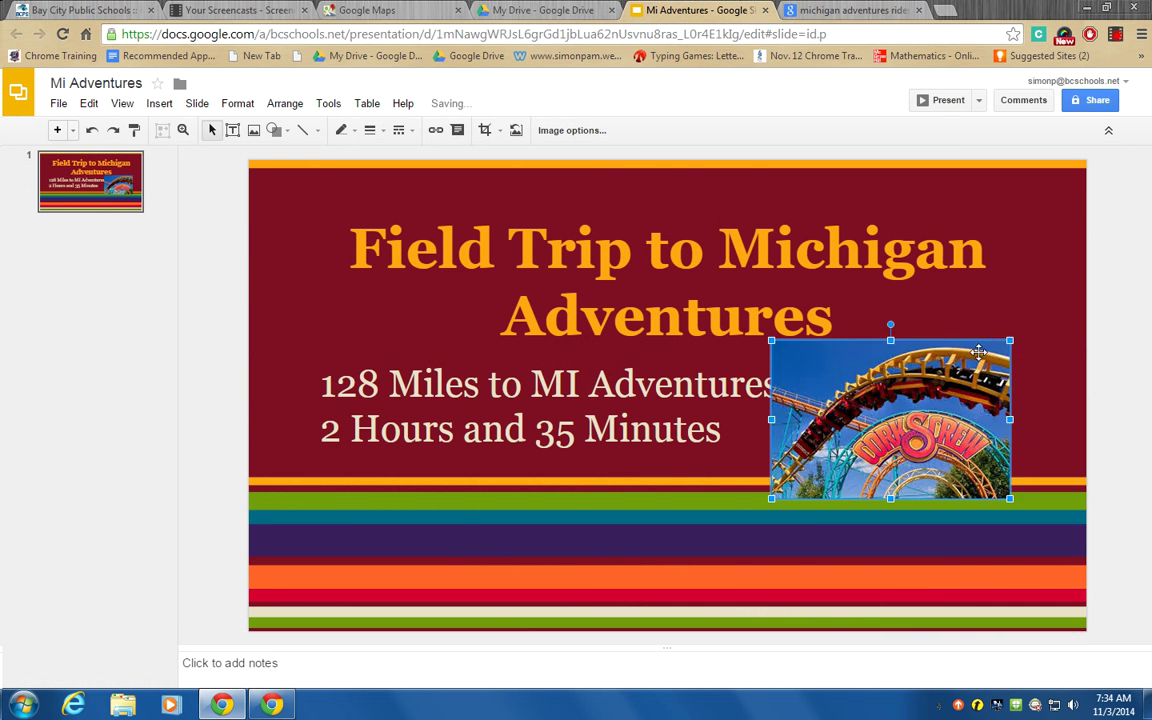
{"action": "left_click_drag", "start_coordinate": [1008, 342], "coordinate": [936, 389]}
{"action": "left_click_drag", "start_coordinate": [870, 445], "coordinate": [977, 380]}
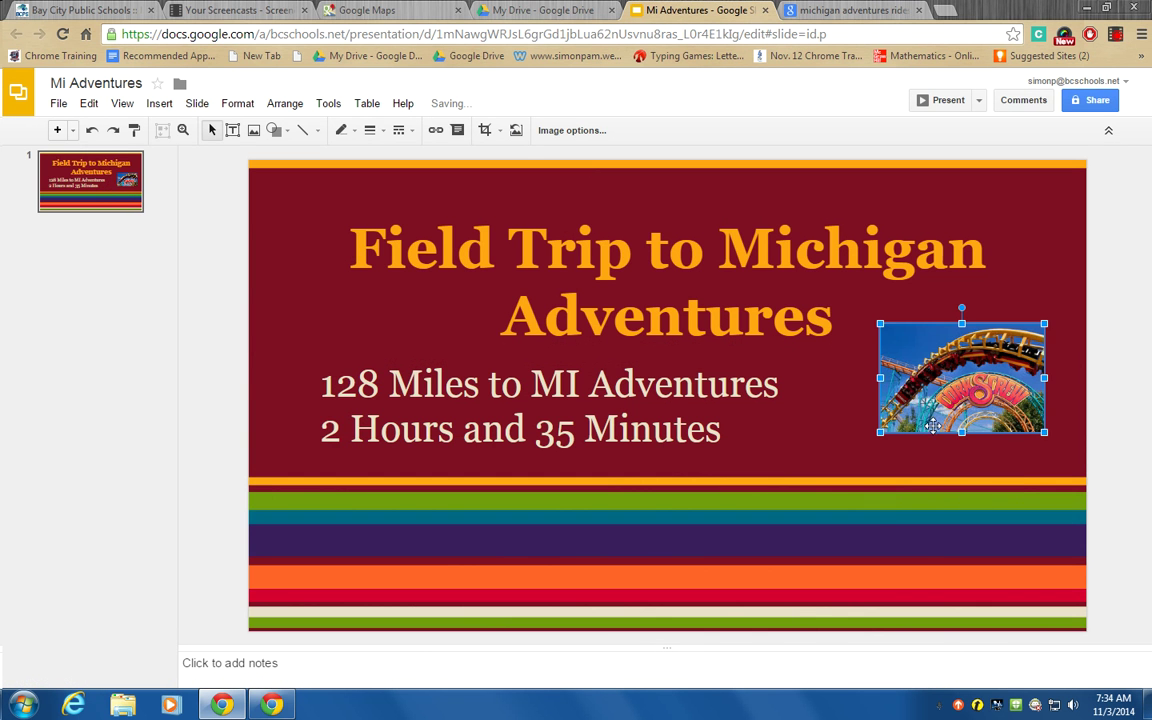
{"action": "left_click", "coordinate": [795, 465]}
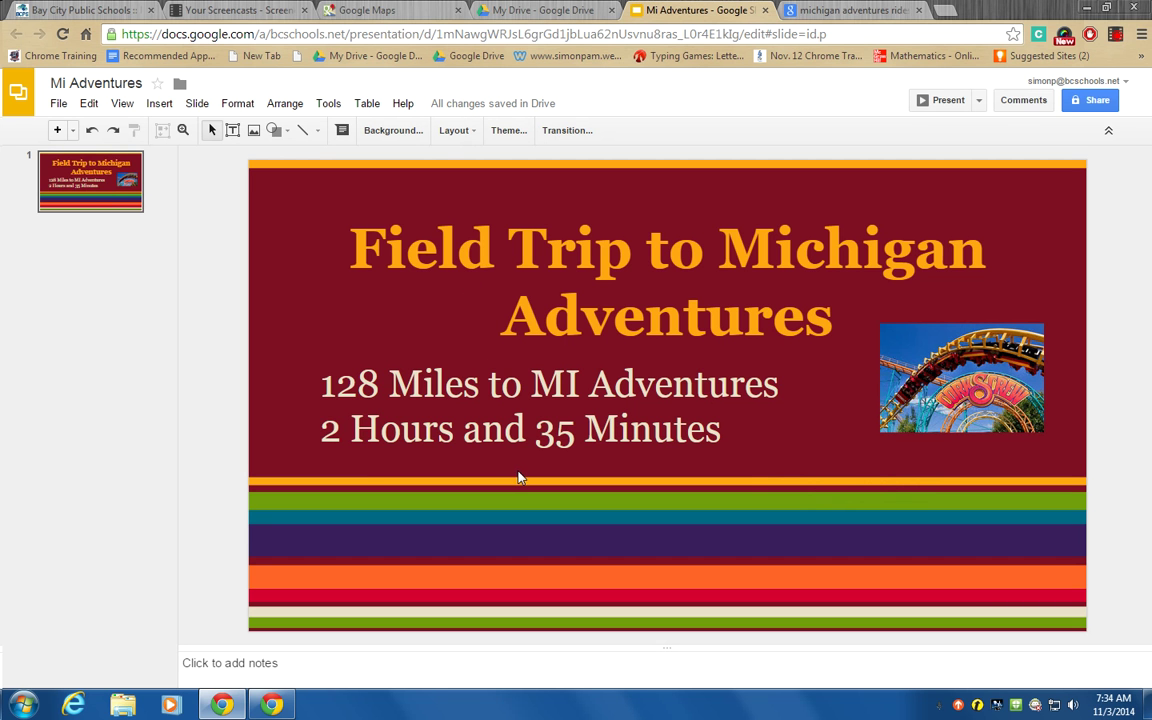
{"action": "left_click", "coordinate": [368, 11]}
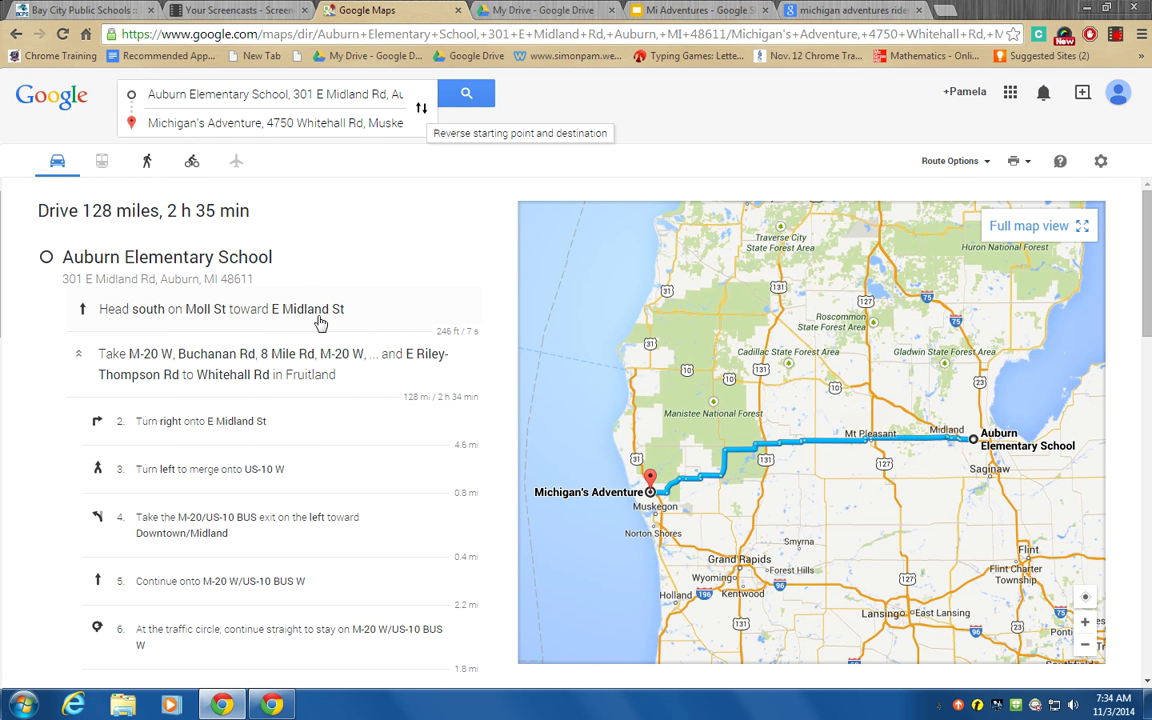